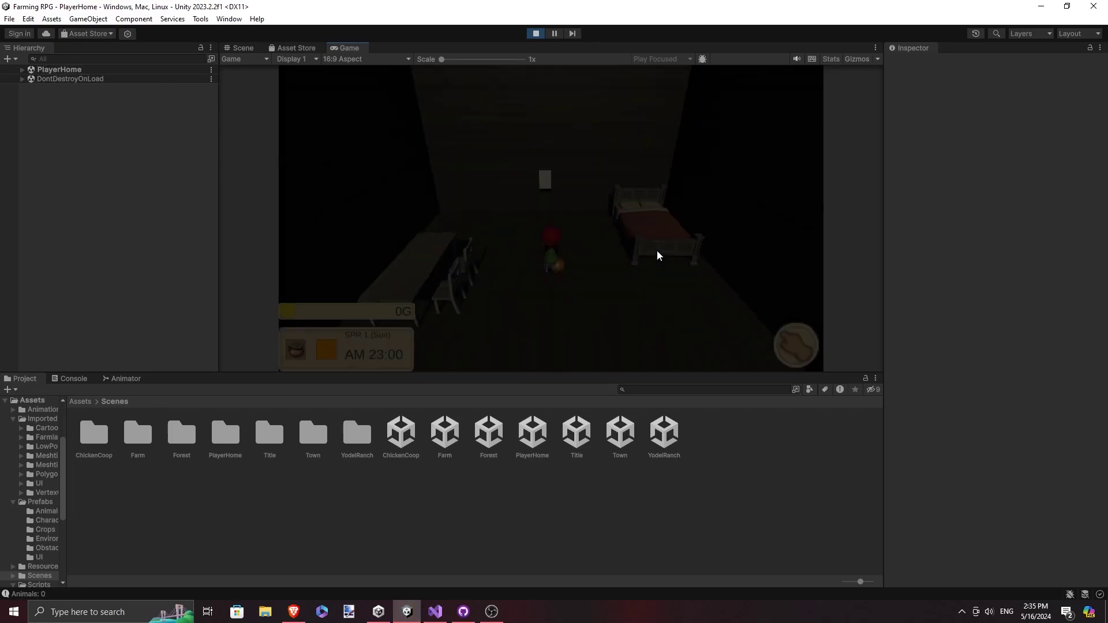
# Step: In play mode, put the held egg into the Items grid and the seeds into the Tools grid
pyautogui.click(789, 344)
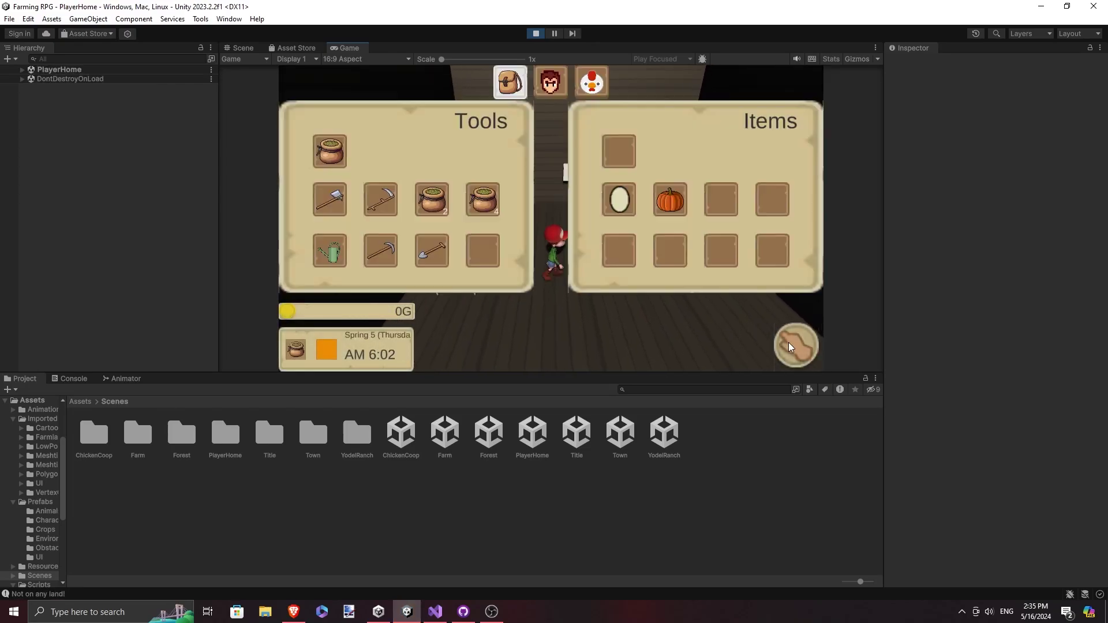
pyautogui.click(790, 344)
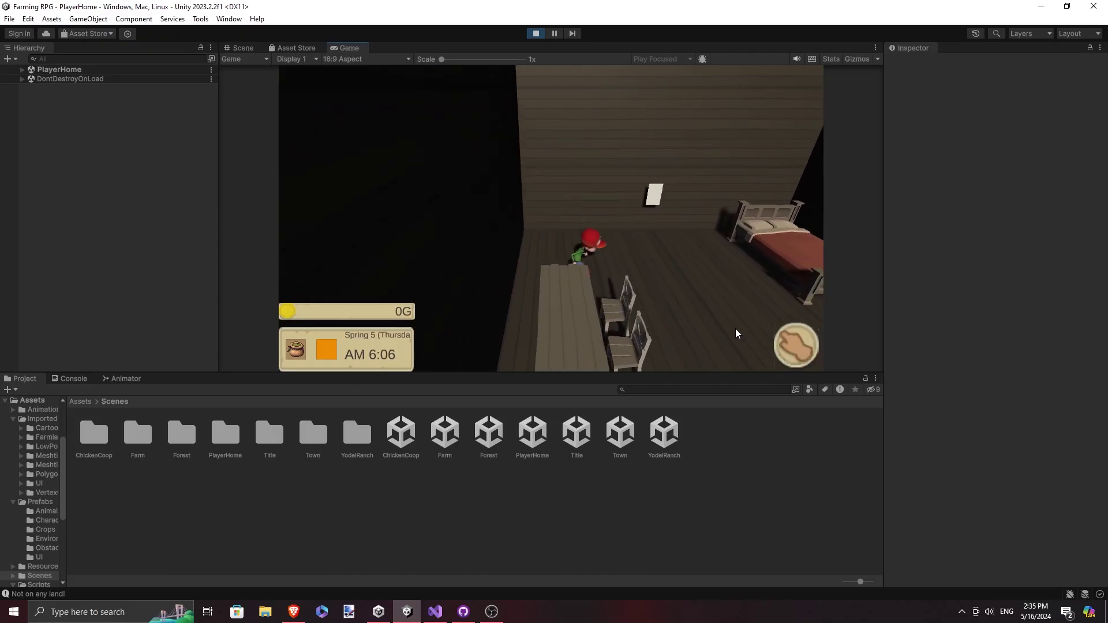
pyautogui.press('i')
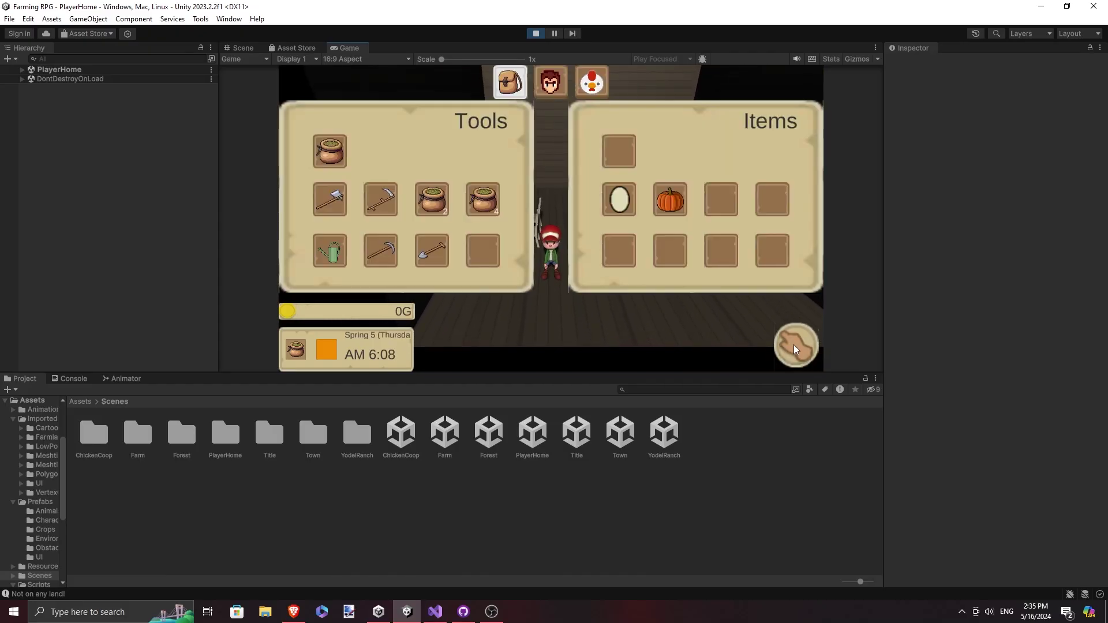
pyautogui.press('i')
pyautogui.press('i')
pyautogui.click(592, 83)
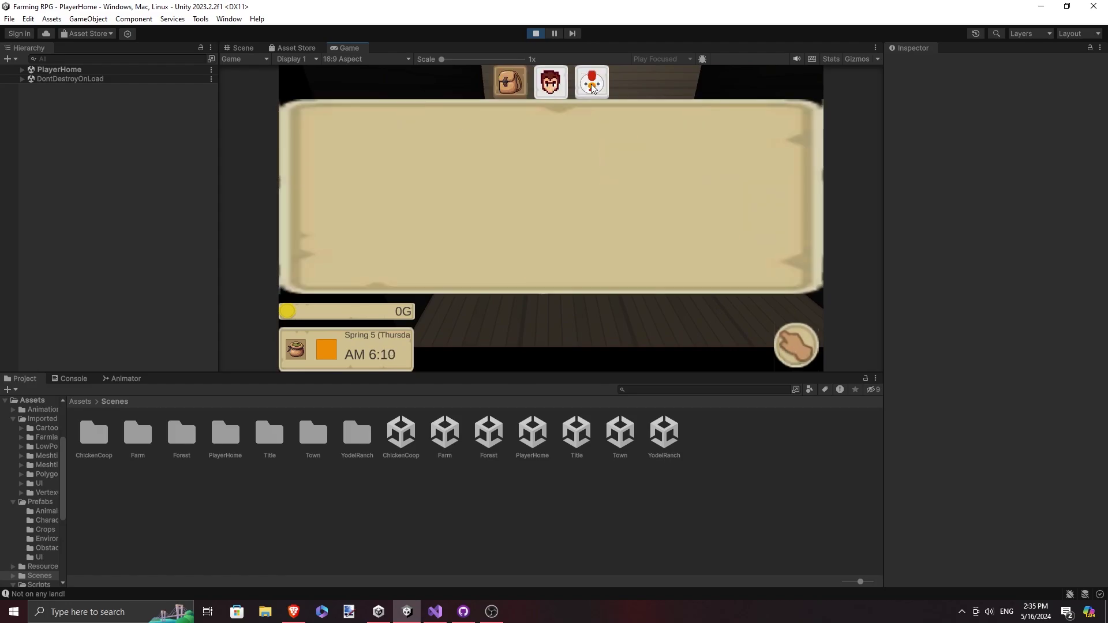
pyautogui.click(509, 84)
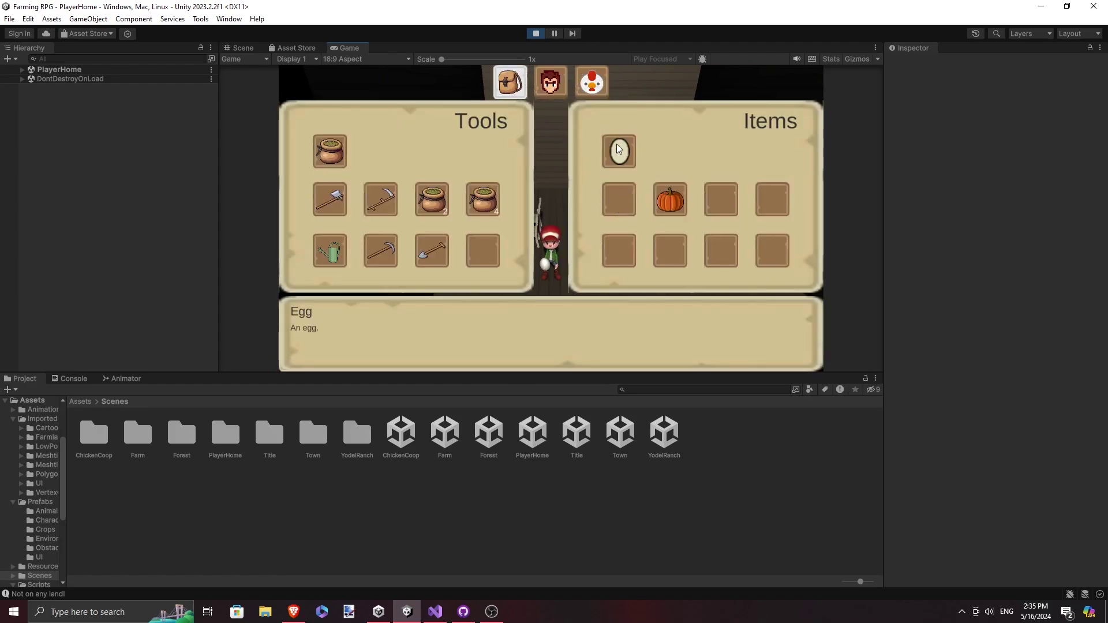
pyautogui.click(618, 149)
pyautogui.click(320, 147)
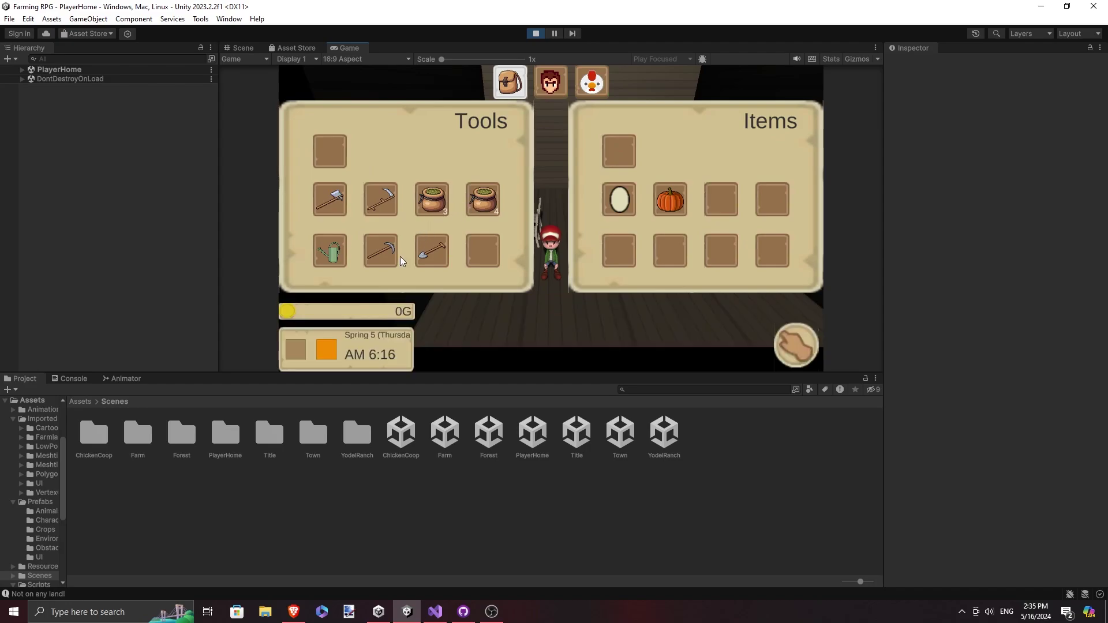
# Step: Stop play mode and set the hand slot's Inventory Type to Tool
pyautogui.click(536, 33)
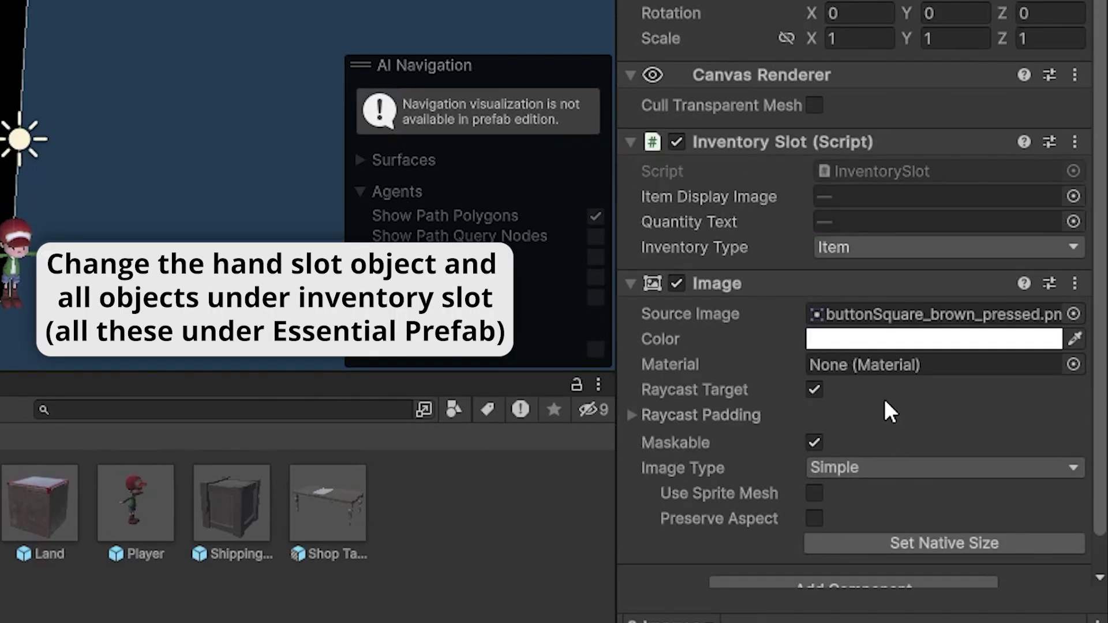
pyautogui.scroll(-1, 890, 411)
pyautogui.click(887, 217)
pyautogui.click(862, 272)
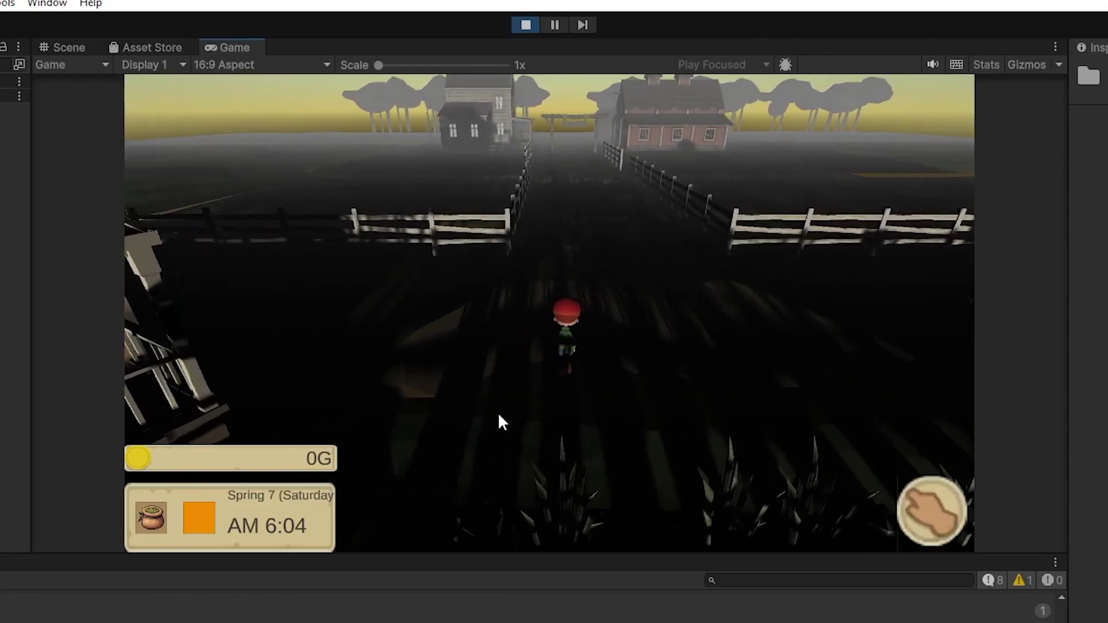
# Step: Walk the farmer to the villager, talk, and check the relationships page of the menu
pyautogui.press('w')
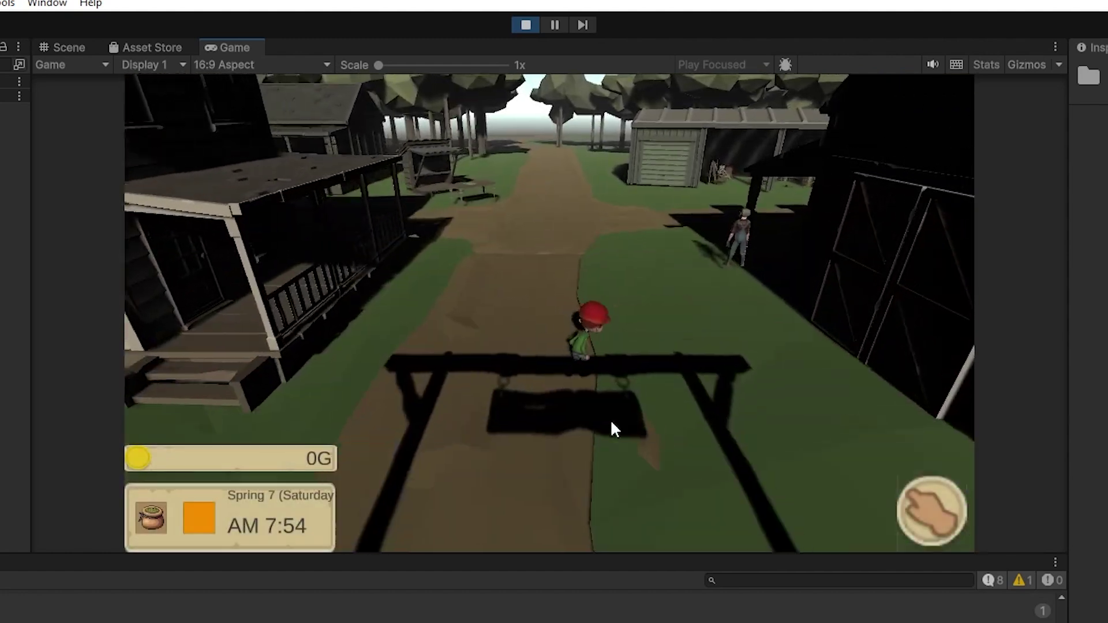
pyautogui.press('d')
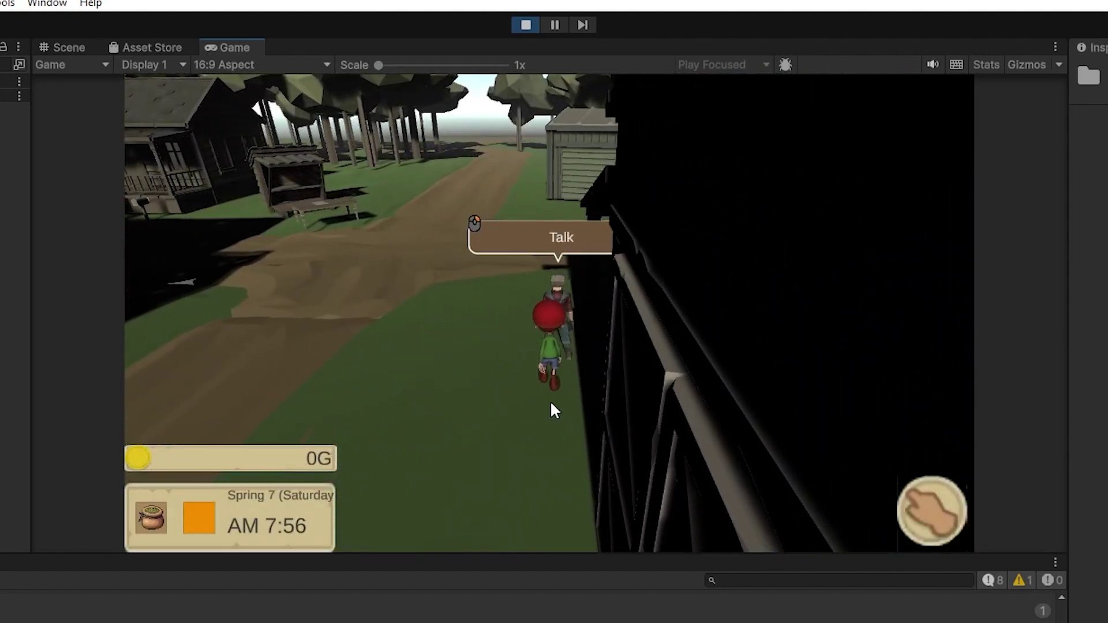
pyautogui.click(552, 404)
pyautogui.click(967, 532)
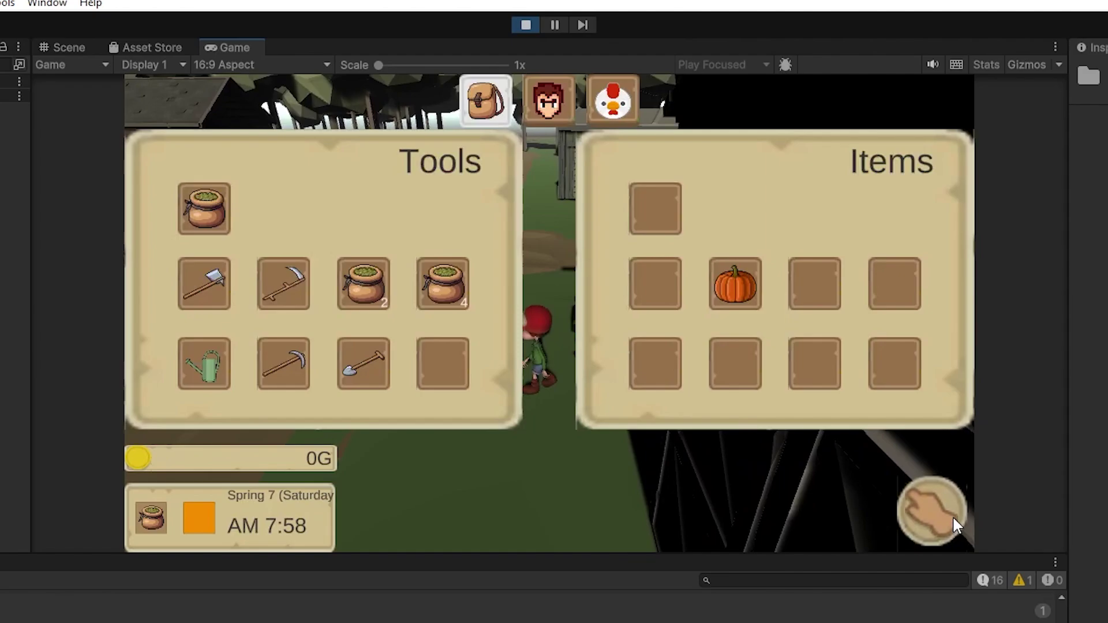
pyautogui.click(547, 113)
pyautogui.click(901, 500)
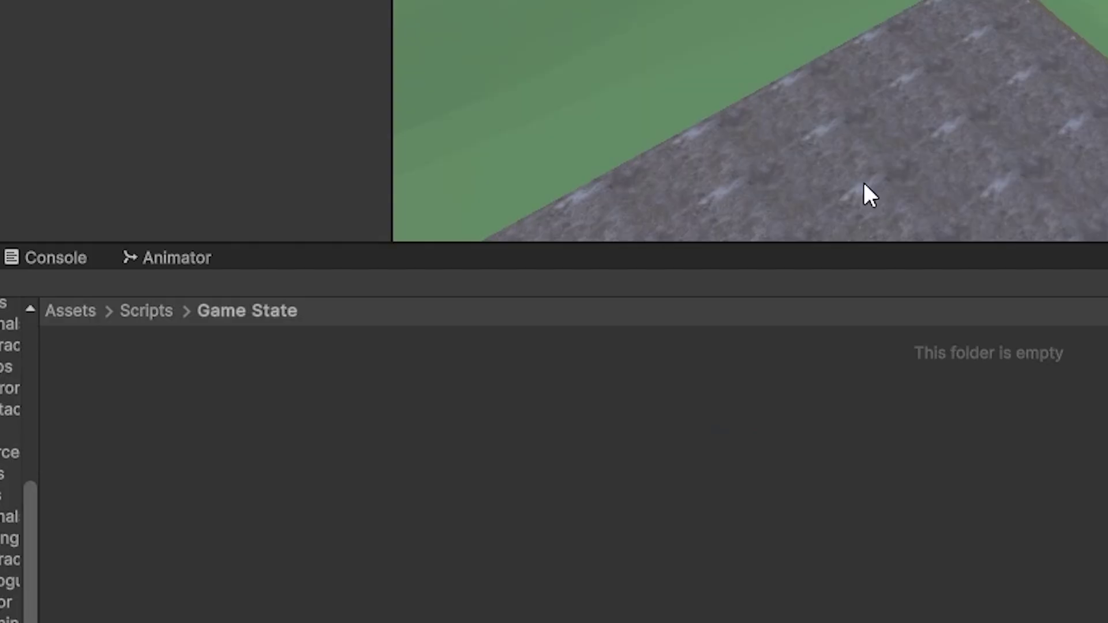
# Step: Create a C# script named GameBlackboard from the Game State folder's context menu
pyautogui.rightClick(864, 194)
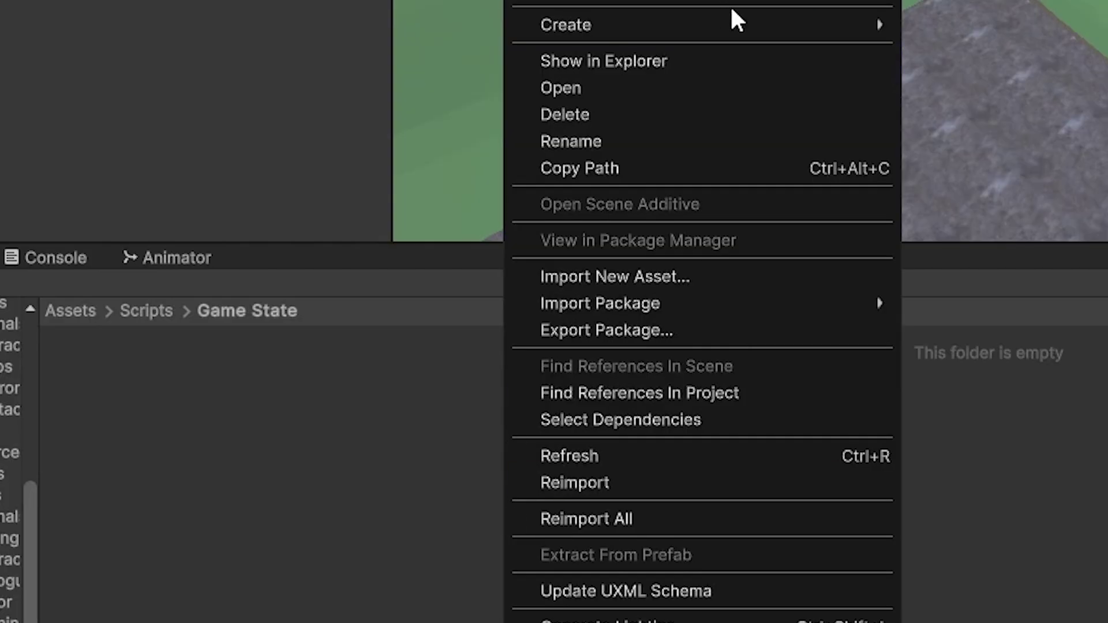
pyautogui.click(1021, 52)
pyautogui.write('GameB')
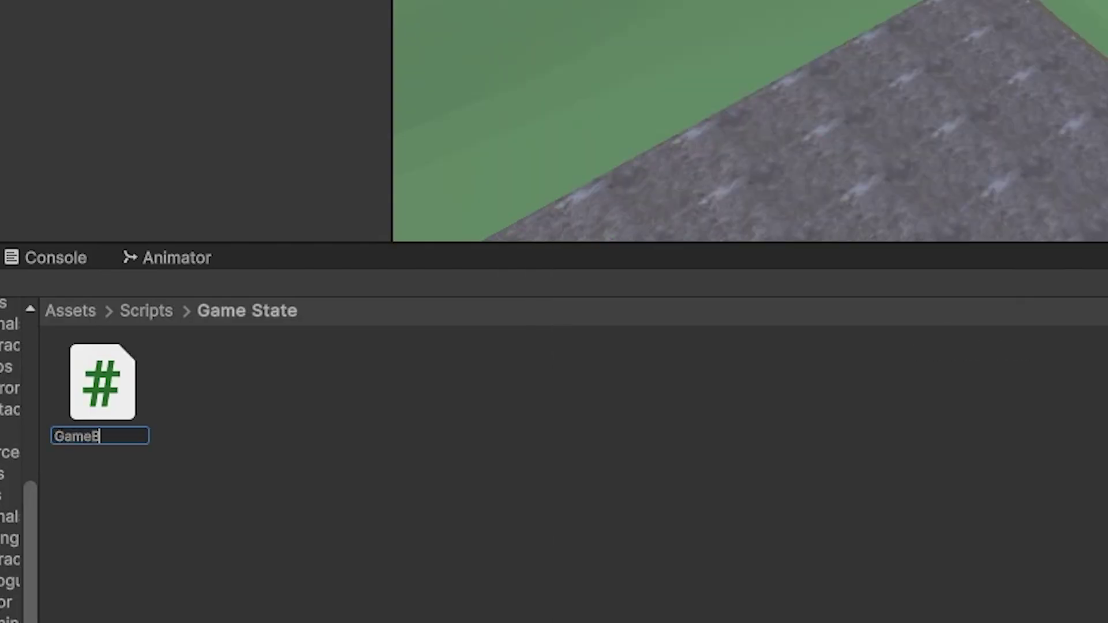
pyautogui.write('lackboa')
pyautogui.write('rd')
pyautogui.press('Return')
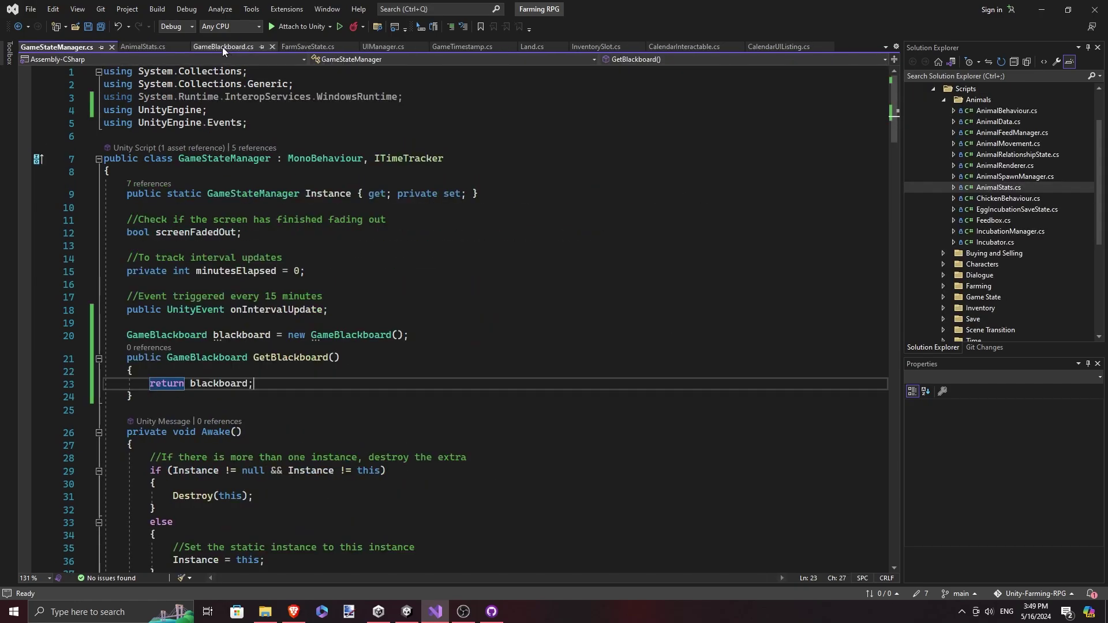
# Step: In GameBlackboard.cs, delete the EBlackboardKey enum
pyautogui.click(223, 47)
pyautogui.write('AnimalCo')
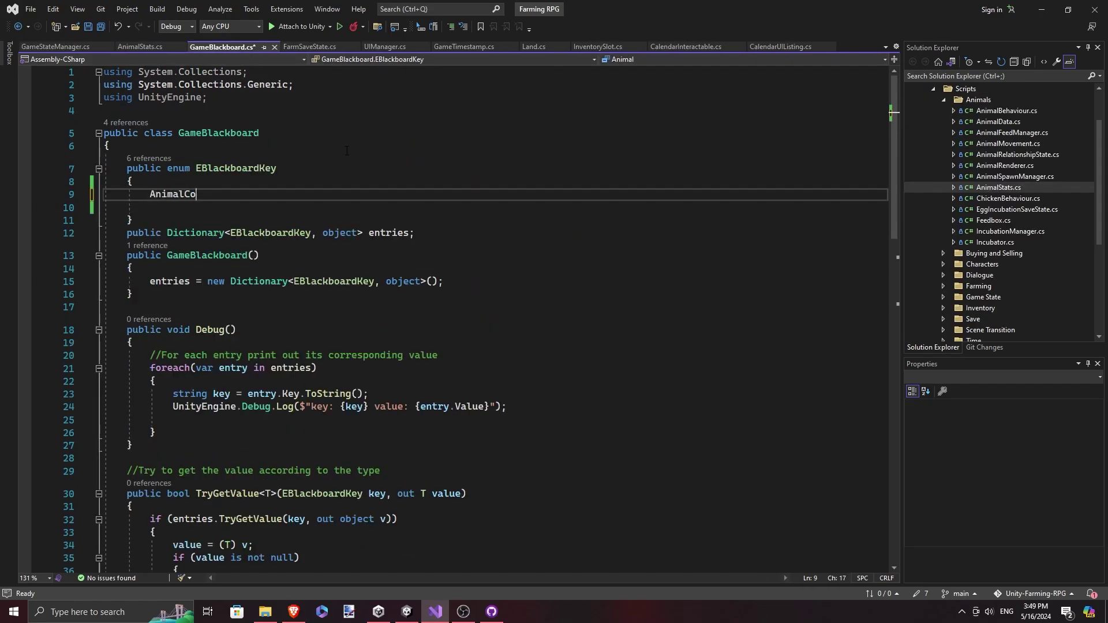
pyautogui.write('unt,')
pyautogui.press('BackSpace')
pyautogui.click(97, 186)
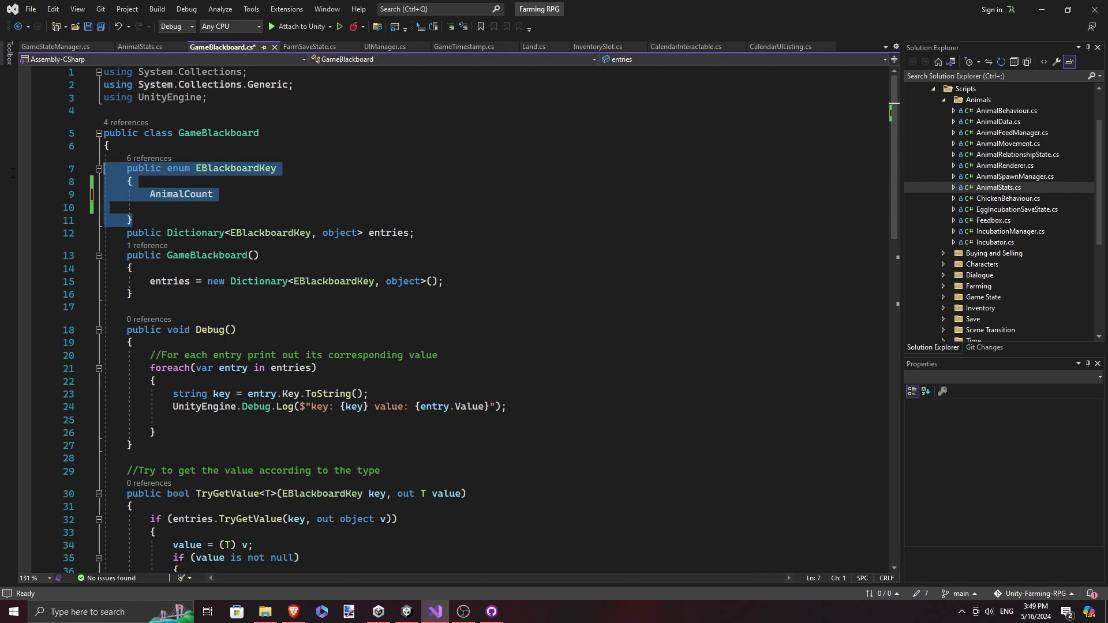
pyautogui.press('Delete')
# Step: Change the key type to string in the entries dictionary, constructor, TryGetValue and SetValue
pyautogui.doubleClick(264, 171)
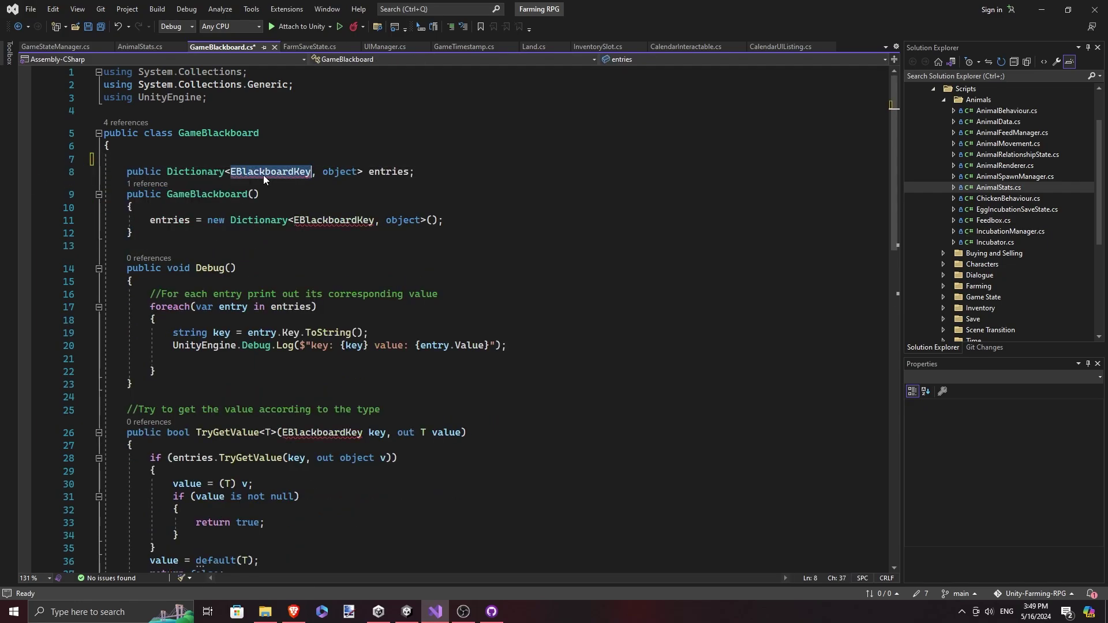
pyautogui.write('stistring')
pyautogui.press('Escape')
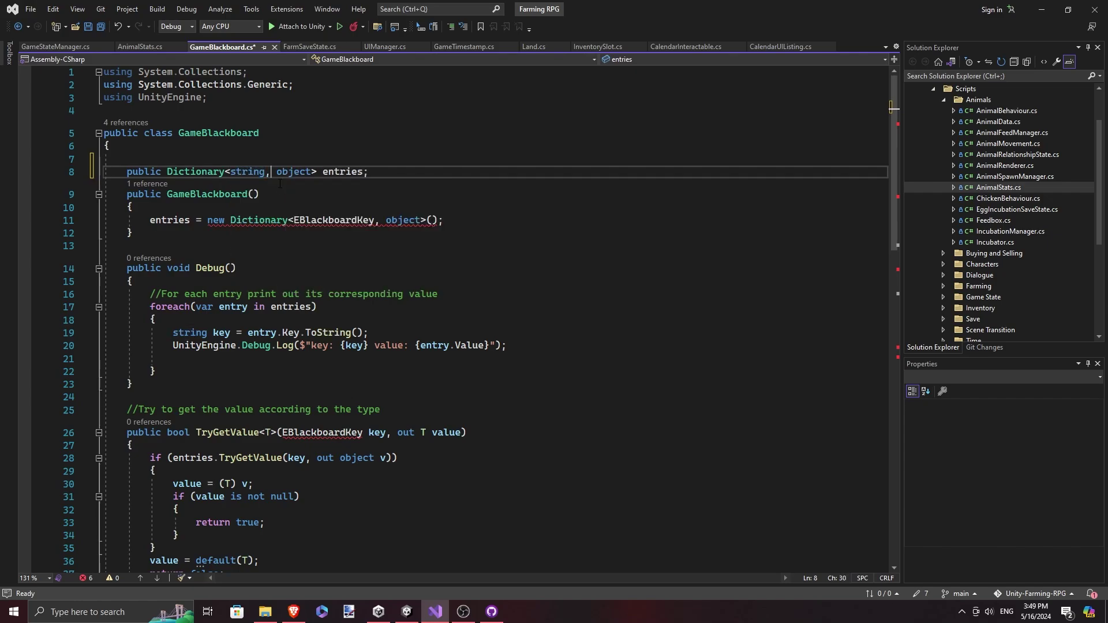
pyautogui.press('Down')
pyautogui.press('Down')
pyautogui.press('Down')
pyautogui.doubleClick(334, 220)
pyautogui.write('string')
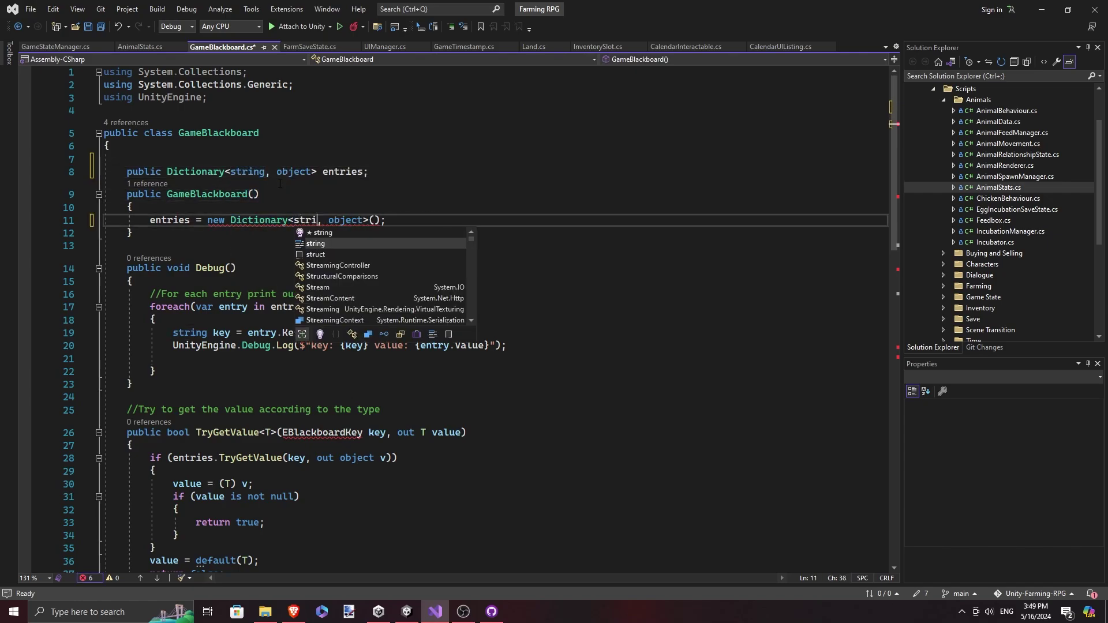
pyautogui.press('Escape')
pyautogui.press('Up')
pyautogui.press('Up')
pyautogui.doubleClick(347, 432)
pyautogui.write('string')
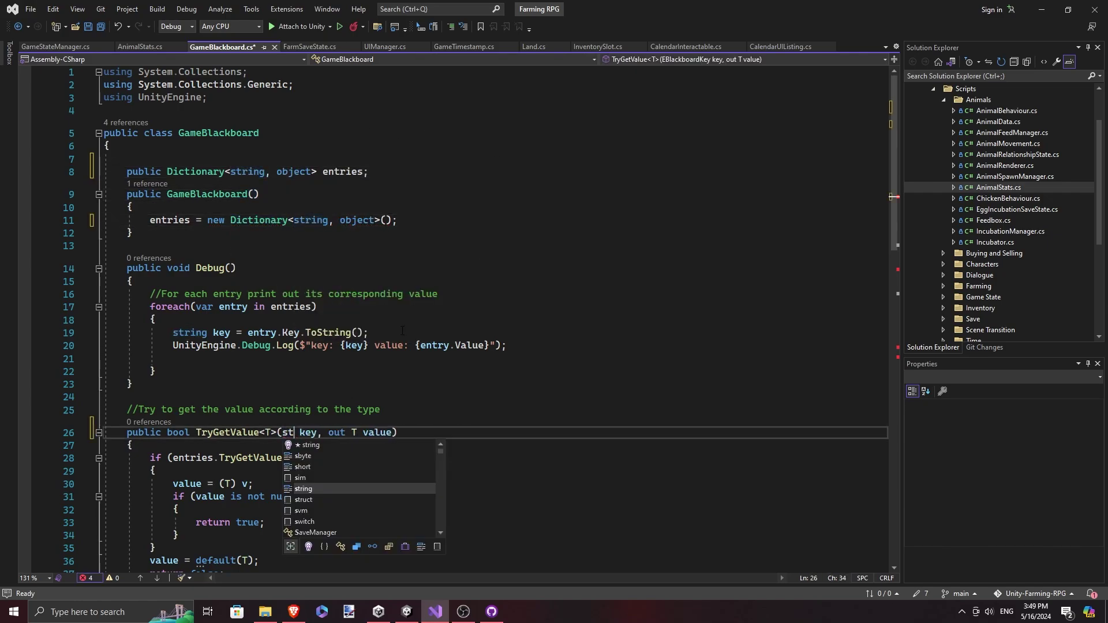
pyautogui.scroll(-5, 402, 330)
pyautogui.doubleClick(303, 403)
pyautogui.write('string')
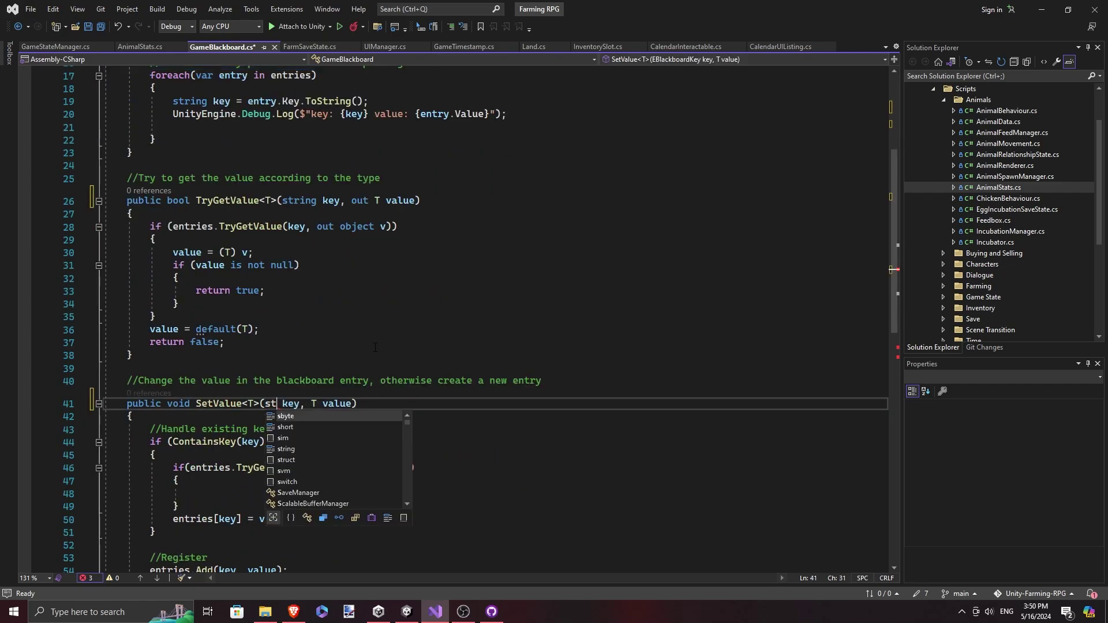
pyautogui.scroll(-4, 375, 348)
# Step: Make ContainsKey and RemoveKey take string keys, then save the script
pyautogui.click(247, 288)
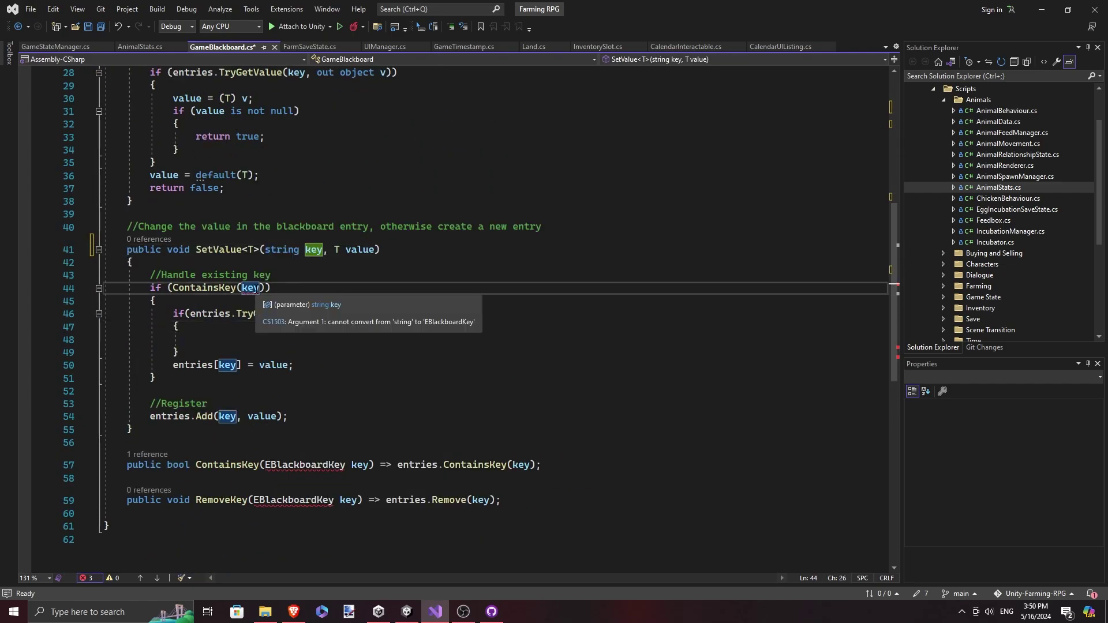
pyautogui.doubleClick(295, 465)
pyautogui.write('string')
pyautogui.press('Escape')
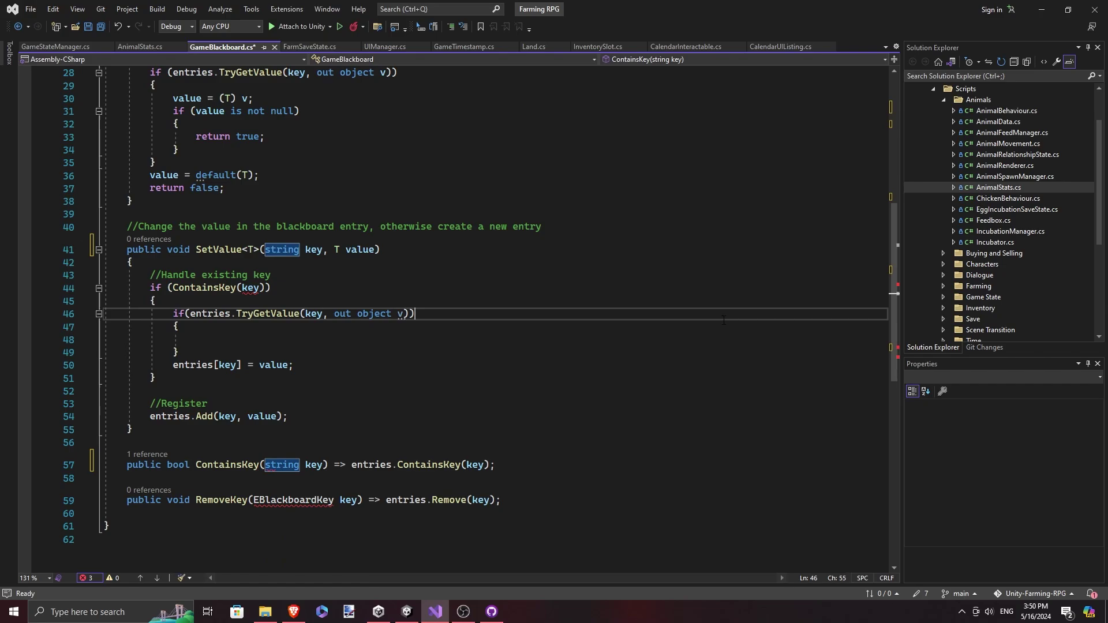
pyautogui.click(300, 501)
pyautogui.doubleClick(294, 501)
pyautogui.write('string')
pyautogui.press('Escape')
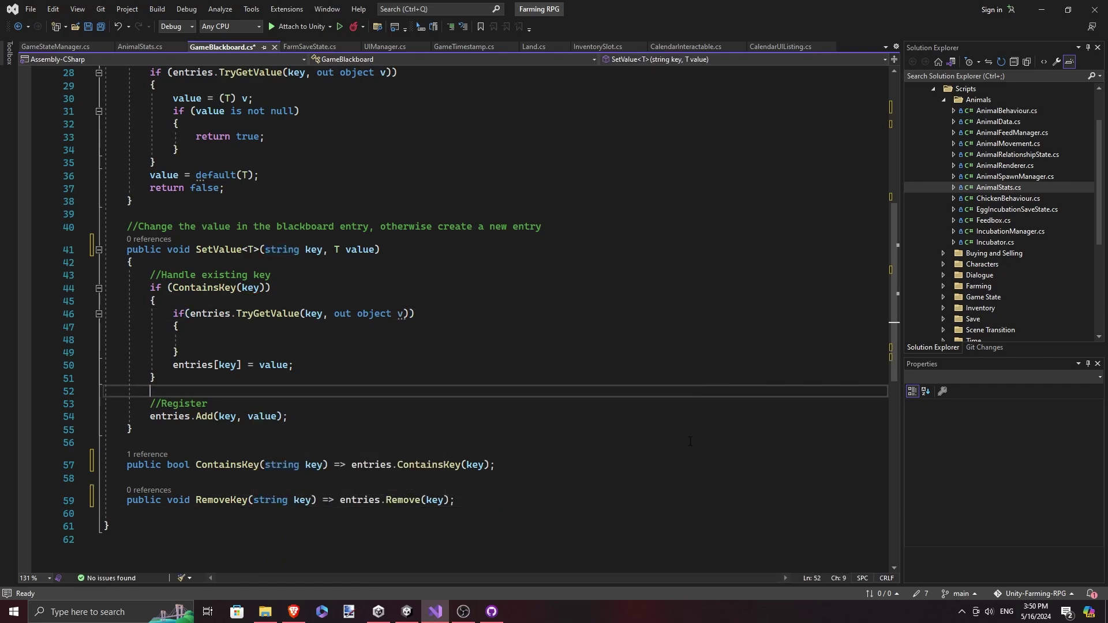
pyautogui.hotkey('ctrl', 's')
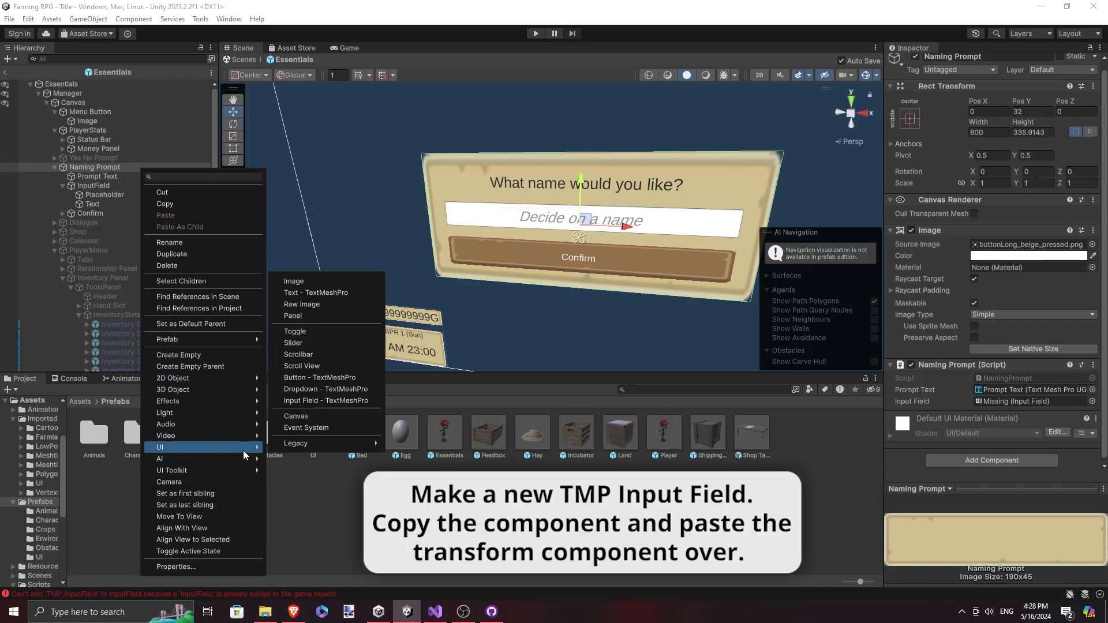
# Step: Add a TextMeshPro input field and paste the old InputField's Rect Transform onto it
pyautogui.click(343, 408)
pyautogui.press('Return')
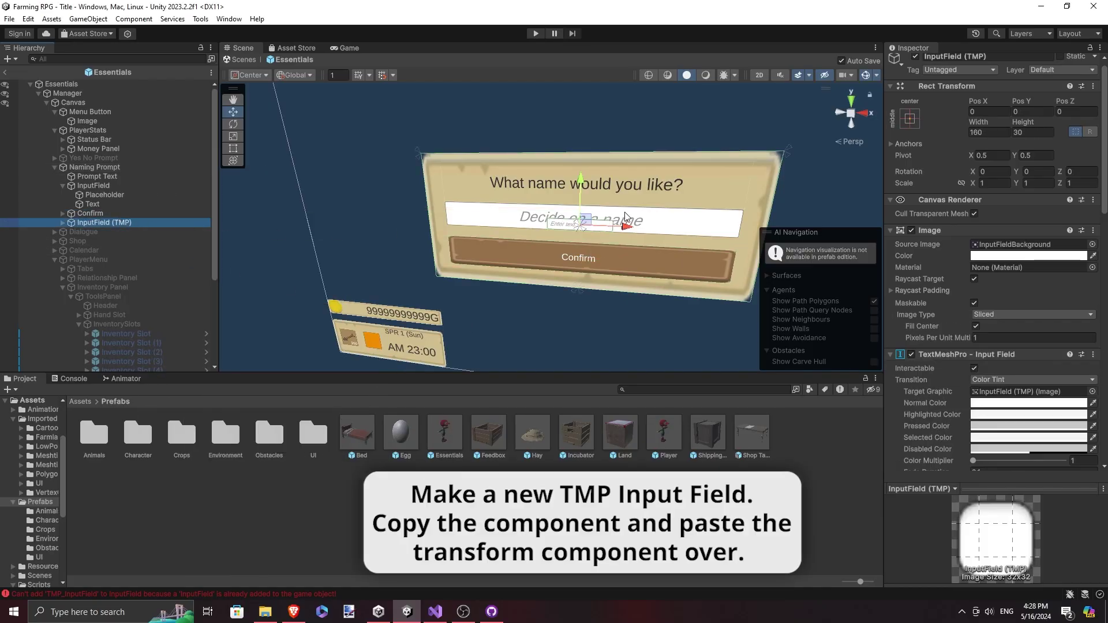
pyautogui.scroll(-5, 1004, 314)
pyautogui.click(1003, 311)
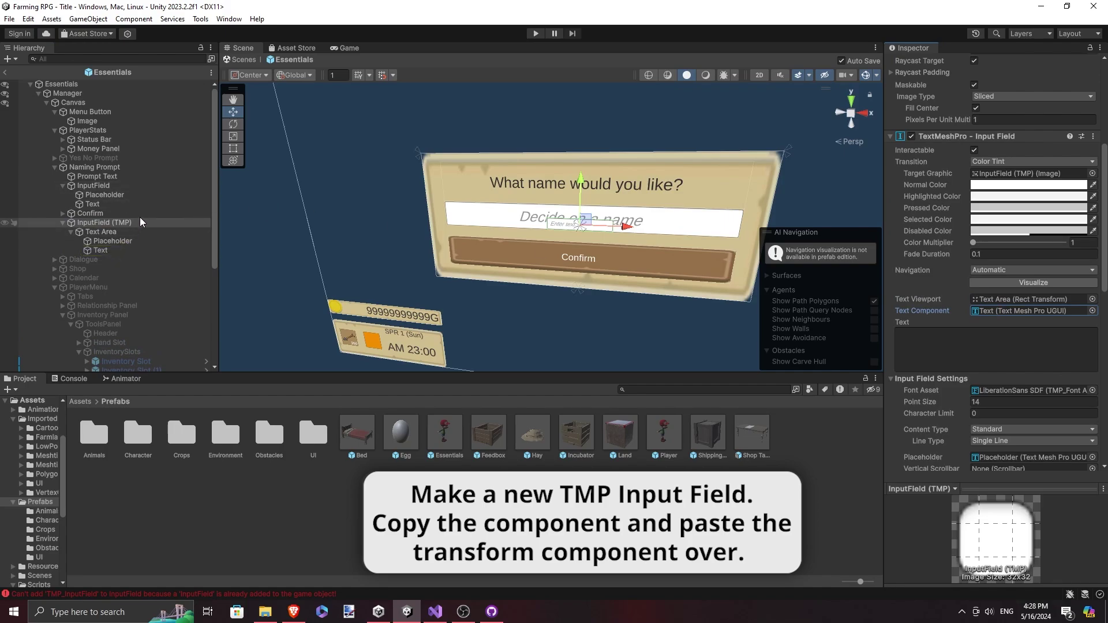
pyautogui.click(140, 185)
pyautogui.scroll(5, 995, 261)
pyautogui.rightClick(957, 94)
pyautogui.moveTo(979, 199)
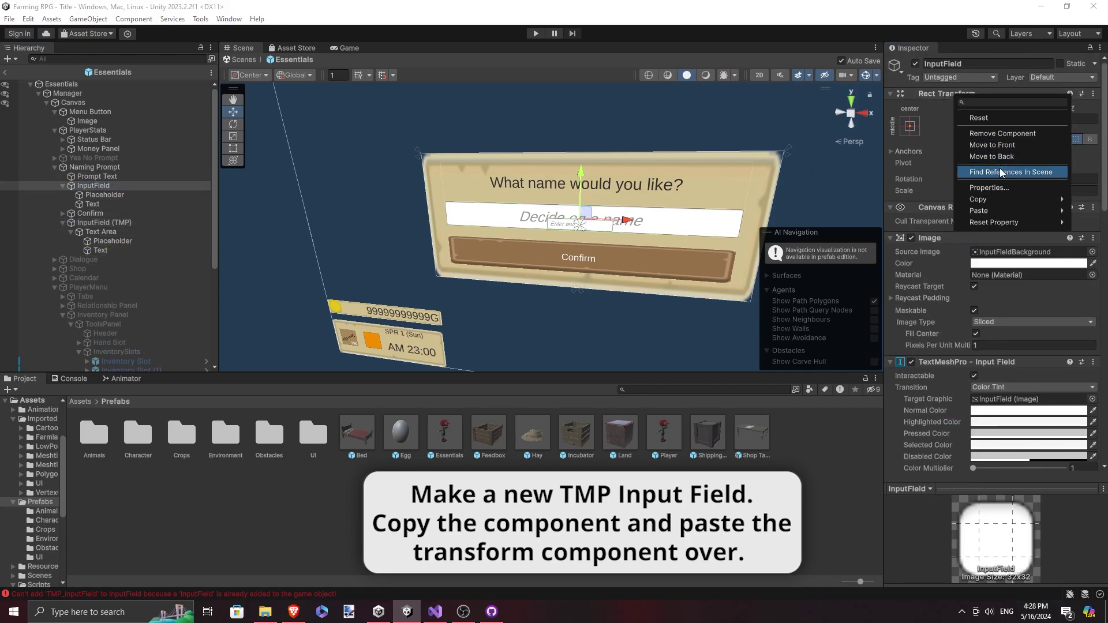
pyautogui.click(912, 259)
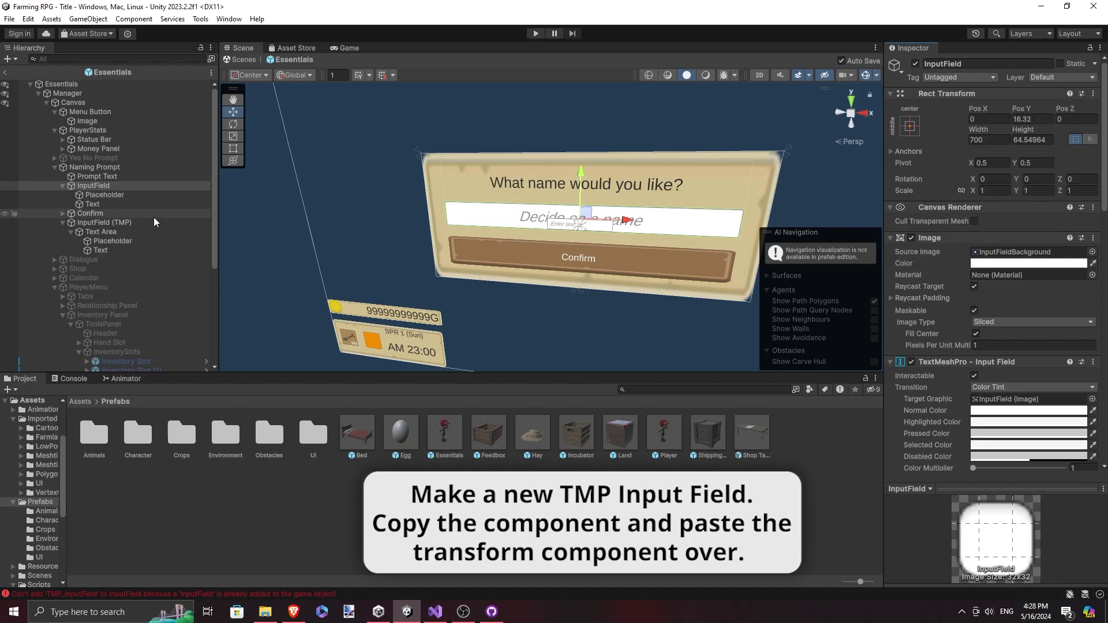
pyautogui.click(130, 221)
pyautogui.rightClick(935, 94)
pyautogui.click(881, 280)
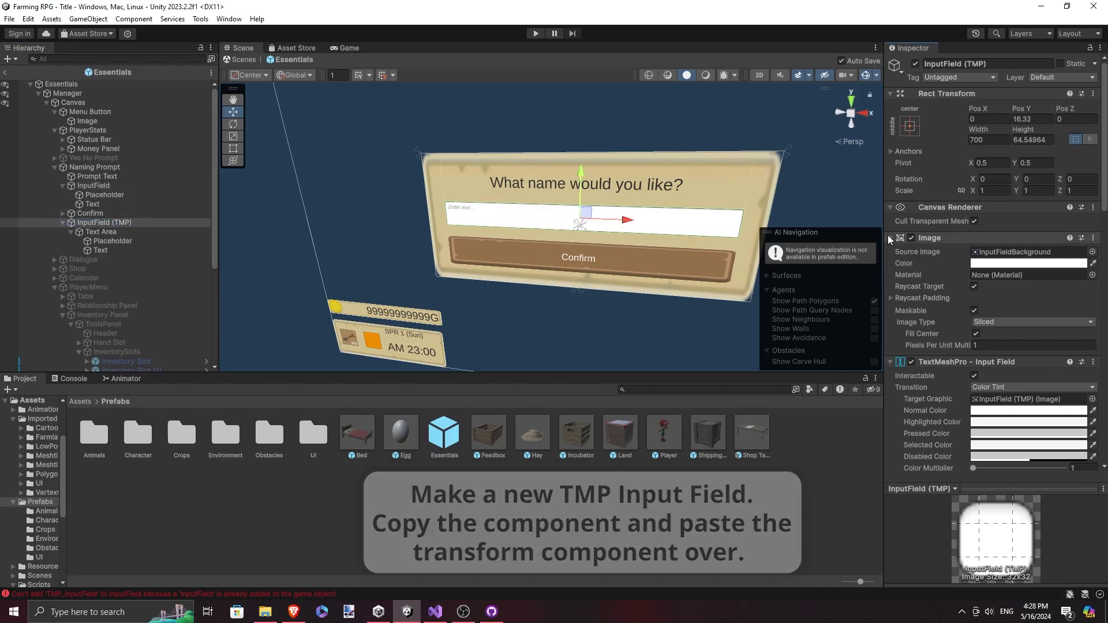
# Step: Make the placeholder read 'Decide on a name....' at size 32, centred horizontally
pyautogui.click(951, 289)
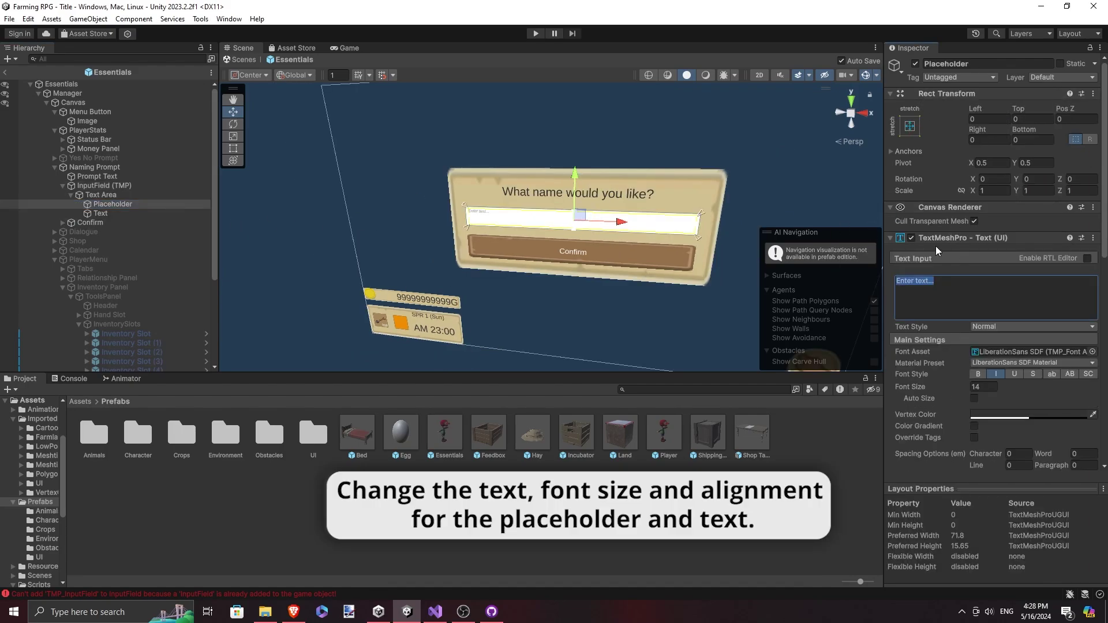
pyautogui.write('Decide on a name')
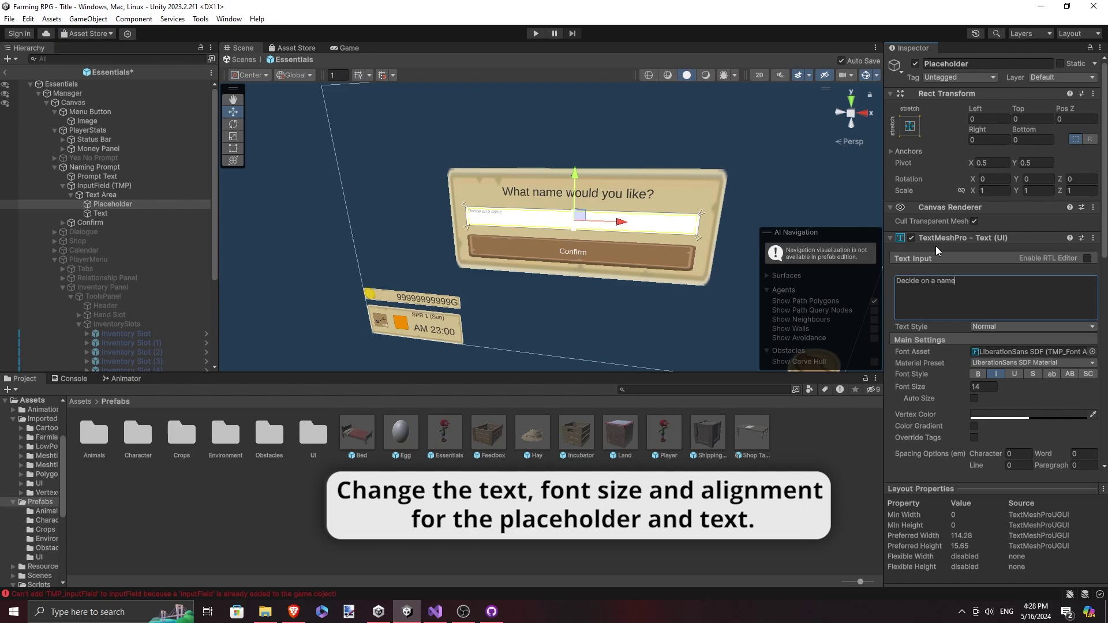
pyautogui.write('....')
pyautogui.click(983, 387)
pyautogui.write('42')
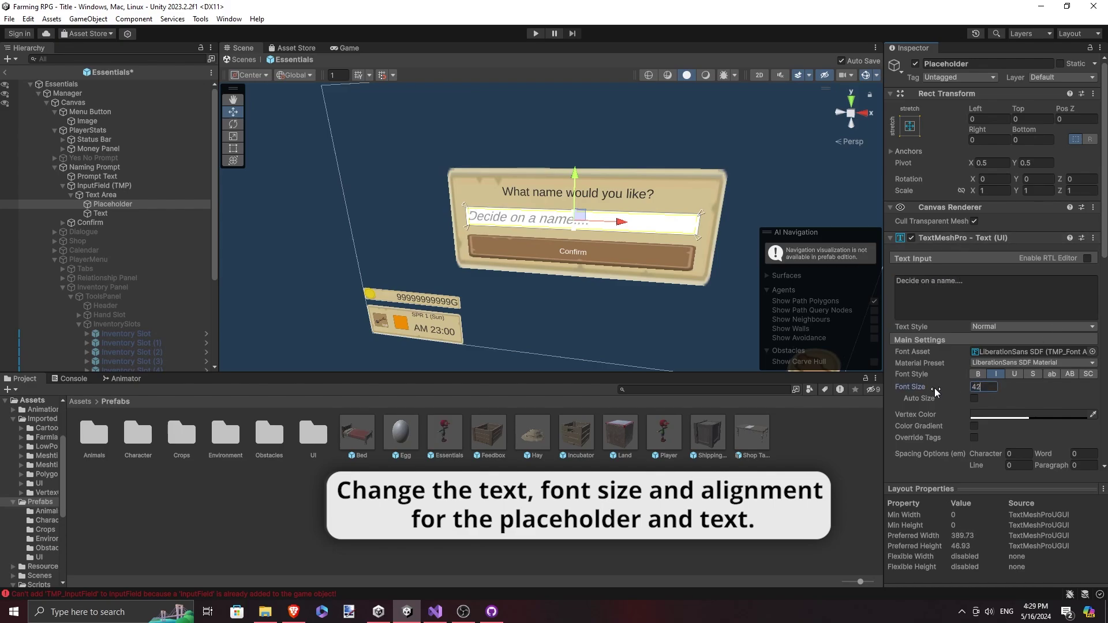
pyautogui.press('BackSpace')
pyautogui.press('BackSpace')
pyautogui.write('32')
pyautogui.scroll(-1, 1036, 383)
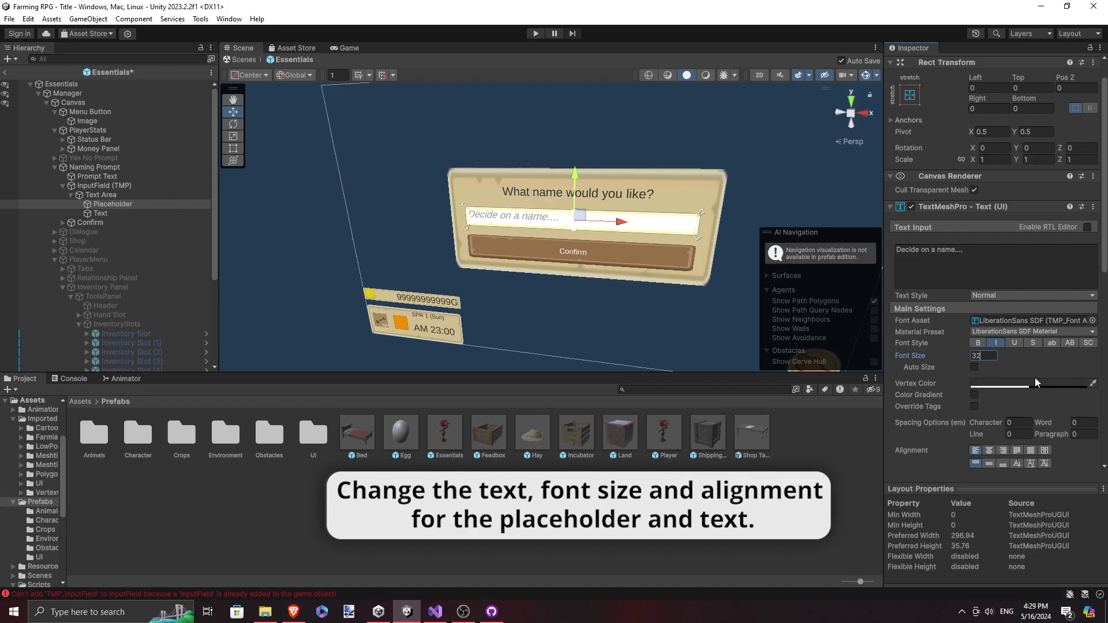
pyautogui.click(989, 451)
# Step: Centre the placeholder vertically, set Text to size 32, and assign InputField (TMP) to Naming Prompt
pyautogui.click(989, 464)
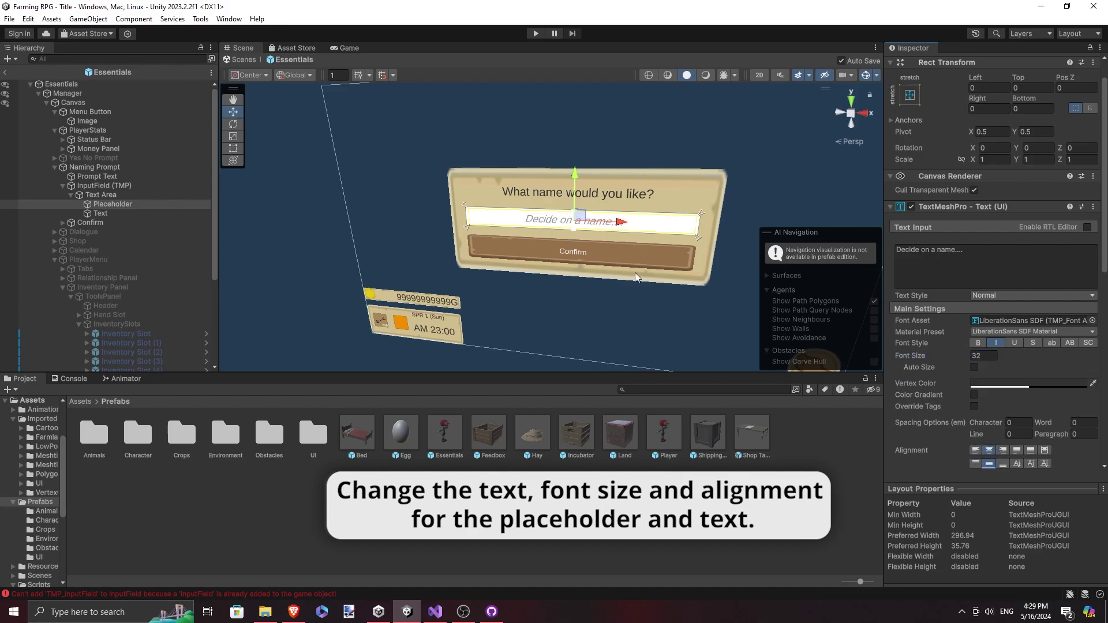
pyautogui.scroll(2, 636, 277)
pyautogui.click(101, 213)
pyautogui.click(985, 355)
pyautogui.write('32')
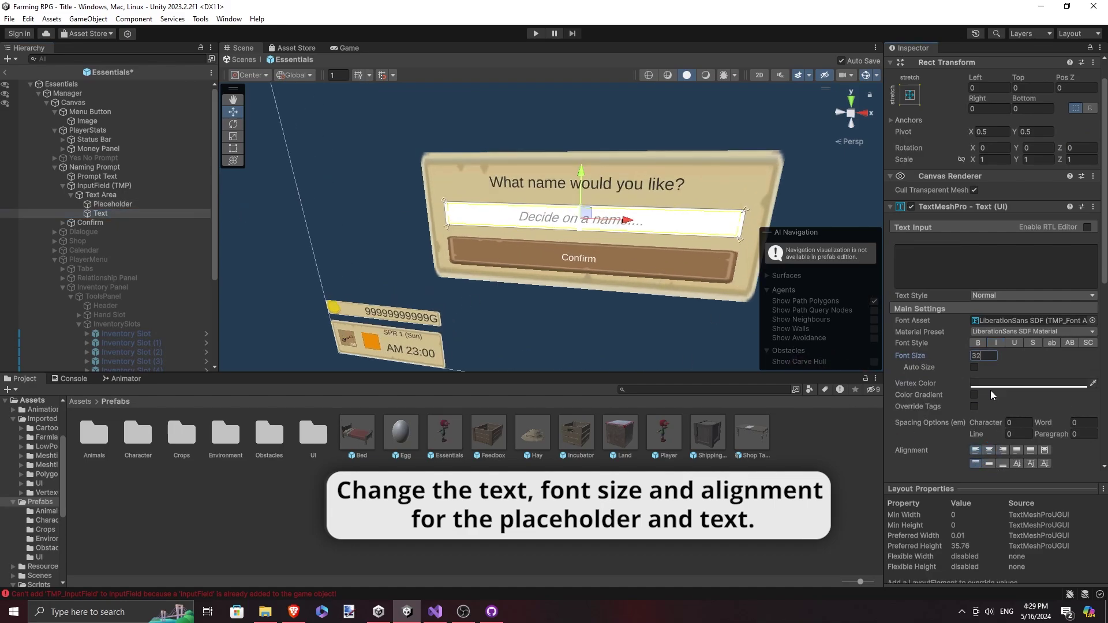
pyautogui.scroll(-1, 991, 394)
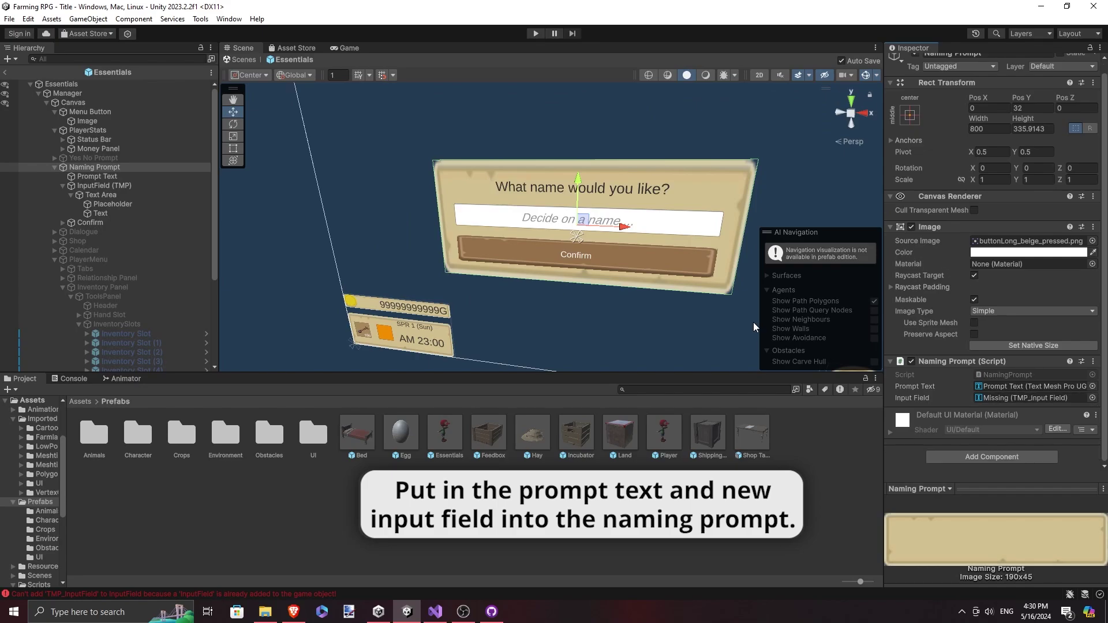
pyautogui.moveTo(104, 185); pyautogui.dragTo(1030, 397)
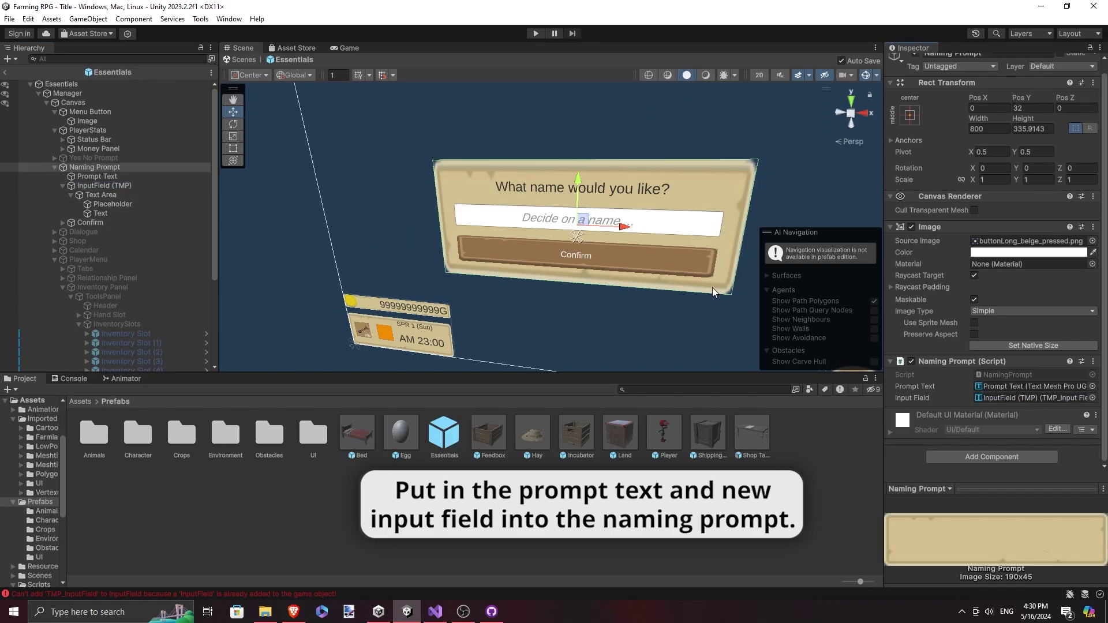
pyautogui.click(134, 201)
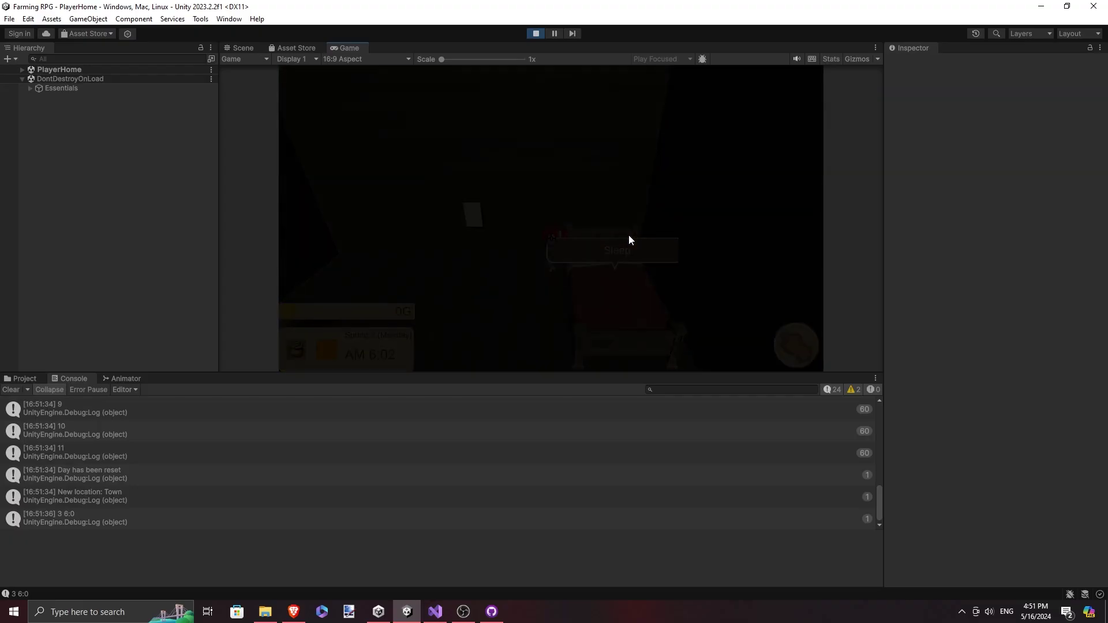
# Step: Sleep in the bed twice, then confirm the new chicken's name
pyautogui.click(629, 235)
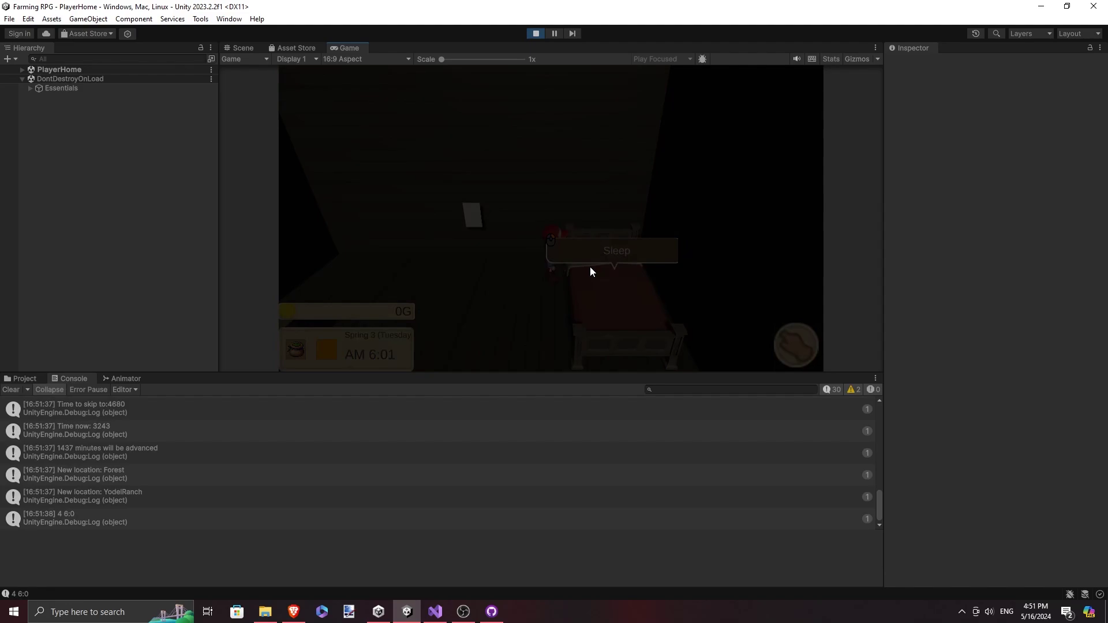
pyautogui.click(609, 223)
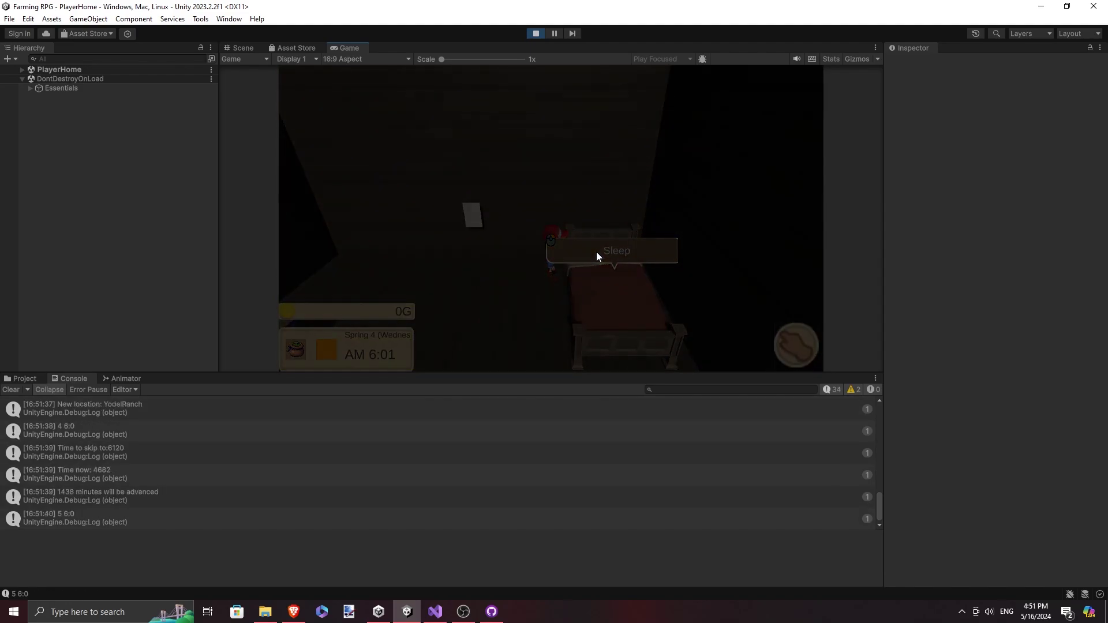
pyautogui.write('a')
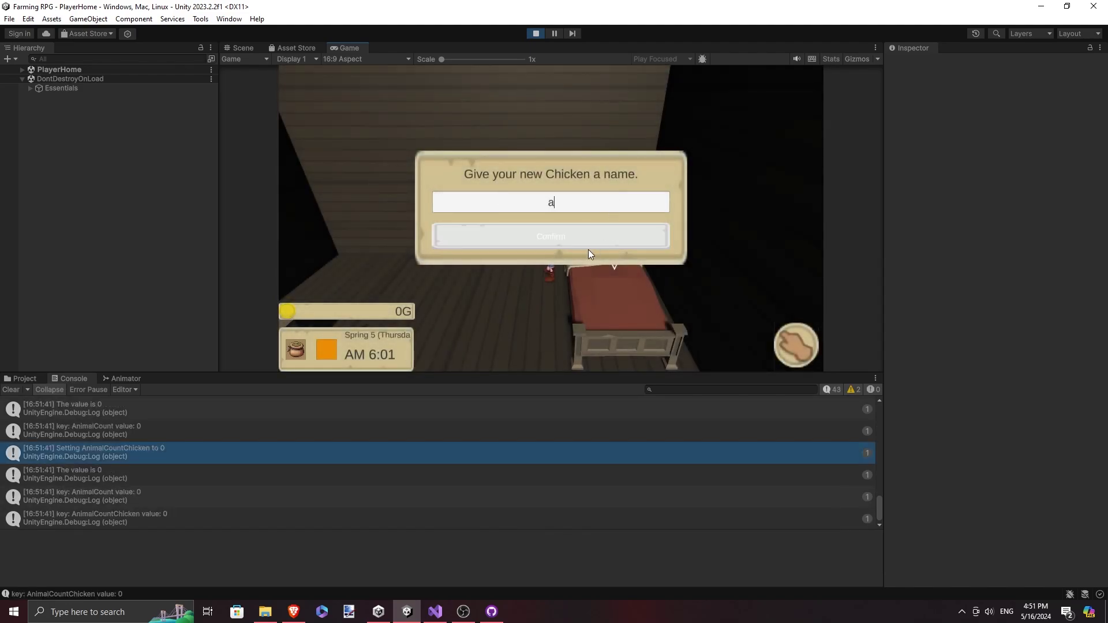
pyautogui.write('aaa')
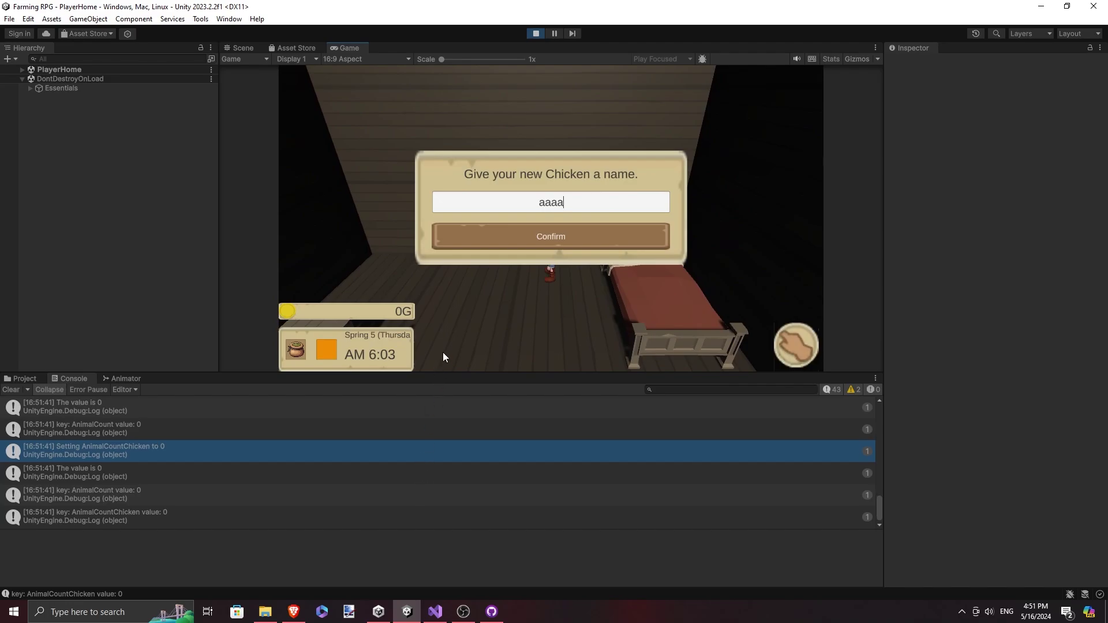
pyautogui.click(519, 242)
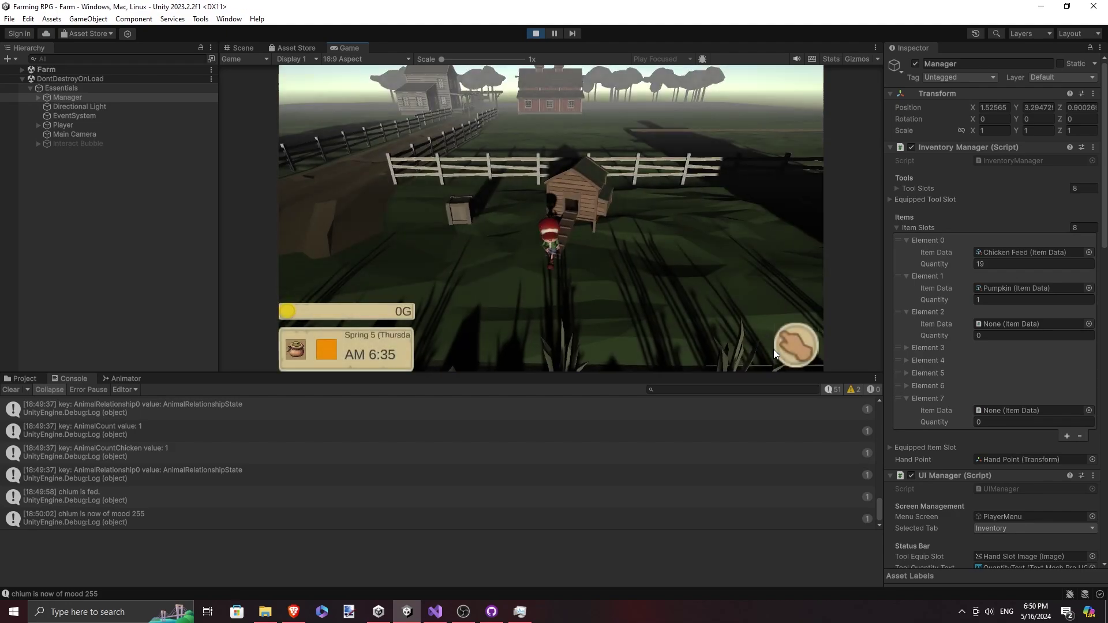
# Step: Walk the farmer into the farmhouse and sleep to start the next day
pyautogui.press('w')
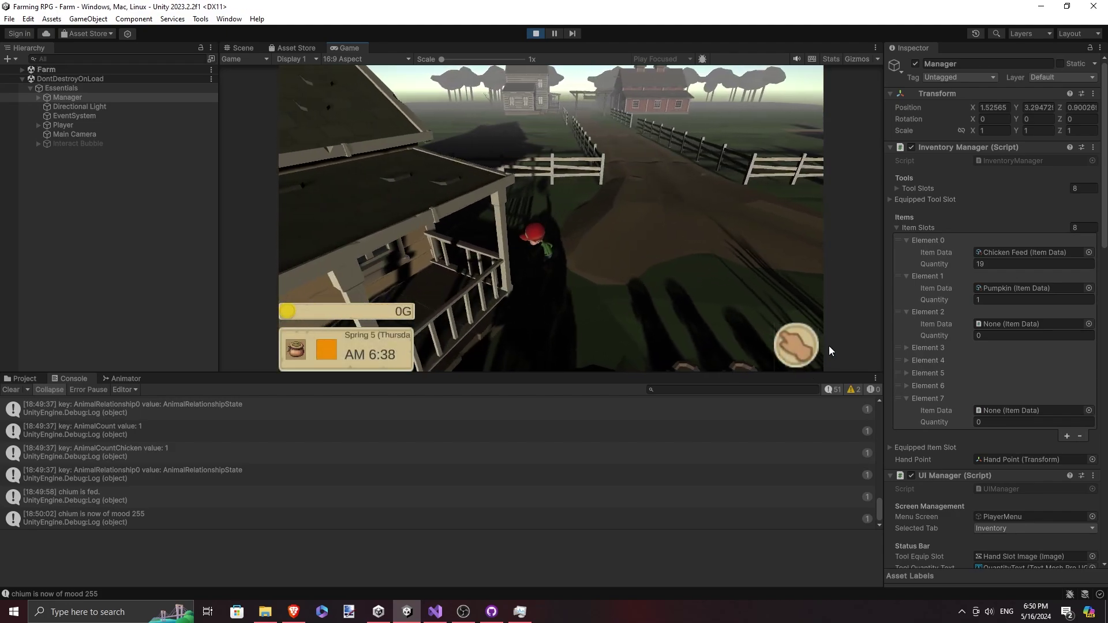
pyautogui.press('w')
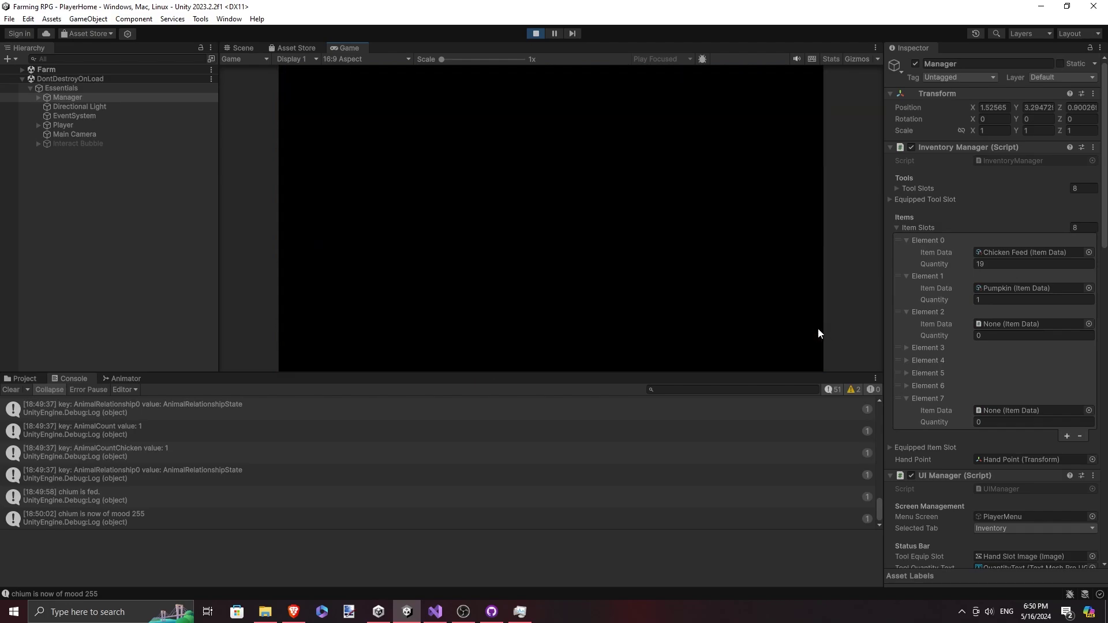
pyautogui.press('w')
pyautogui.click(607, 212)
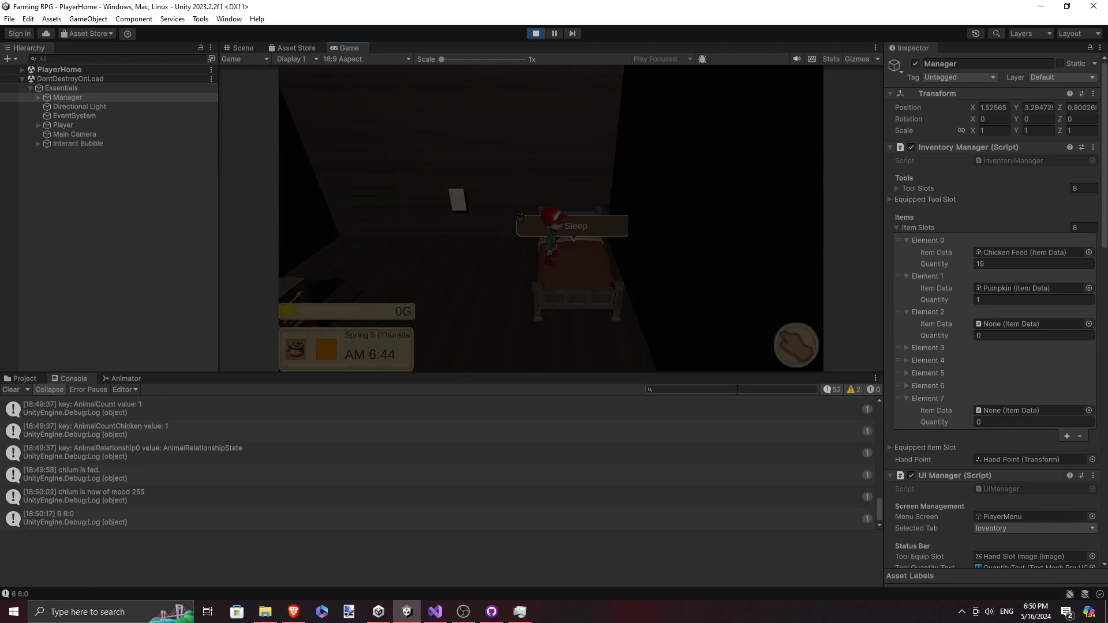
# Step: Walk into the chicken coop holding the Chicken Feed, up to the feeding box
pyautogui.press('s')
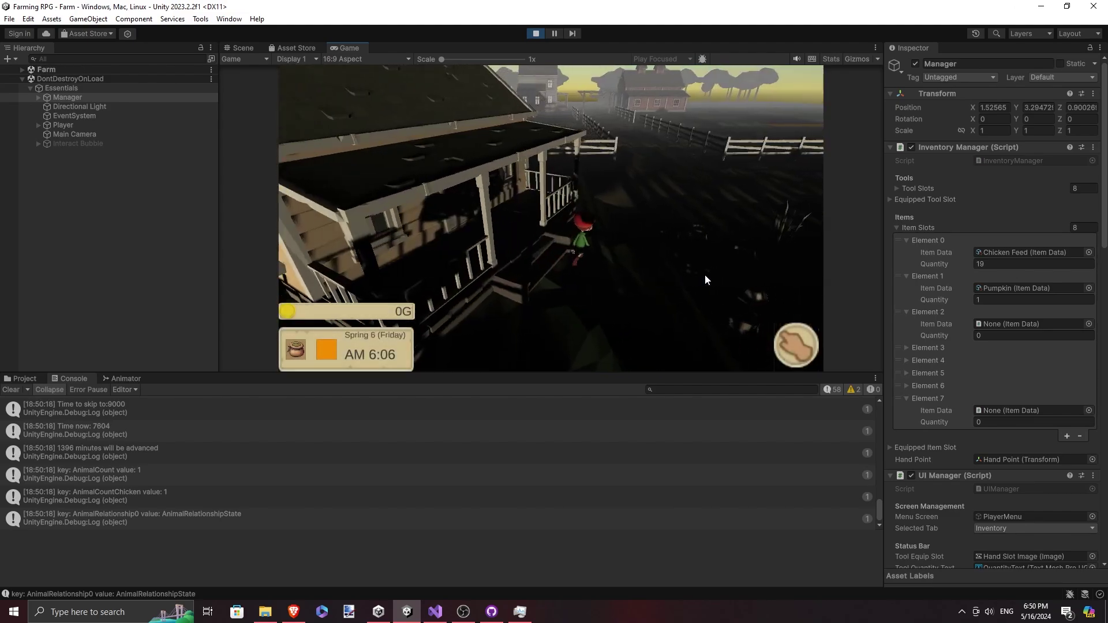
pyautogui.press('d')
pyautogui.press('w')
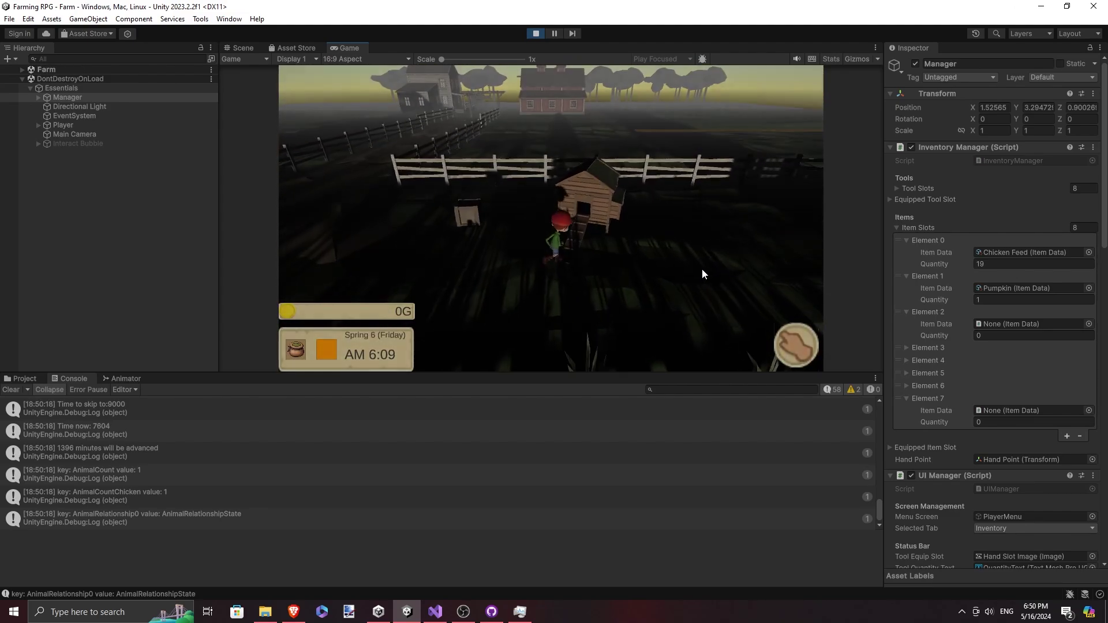
pyautogui.press('i')
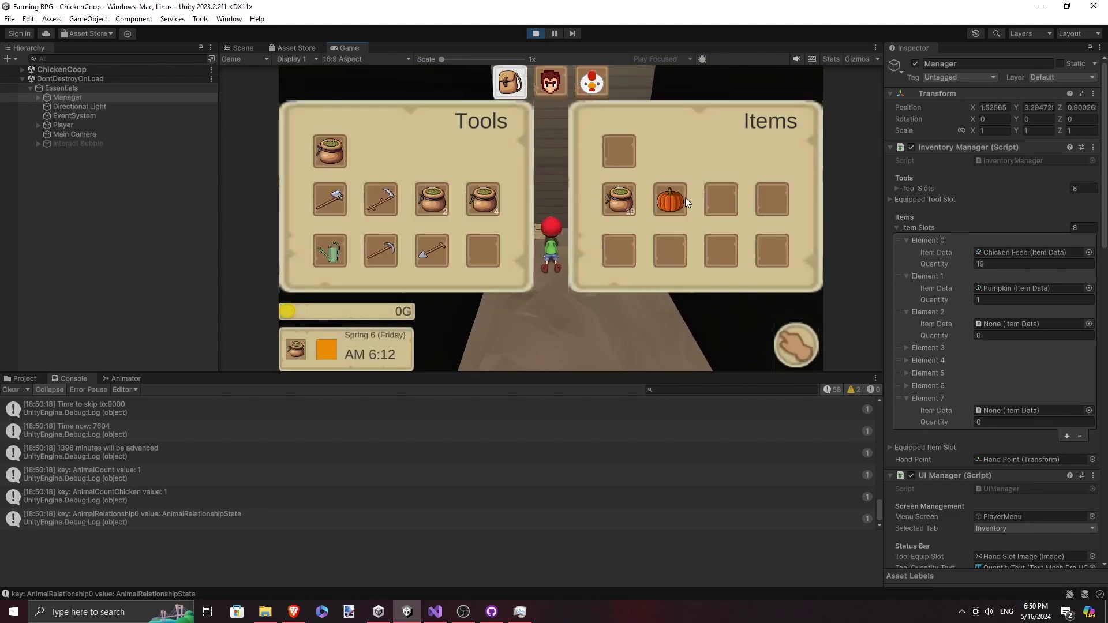
pyautogui.click(616, 198)
pyautogui.press('i')
pyautogui.press('w')
pyautogui.press('d')
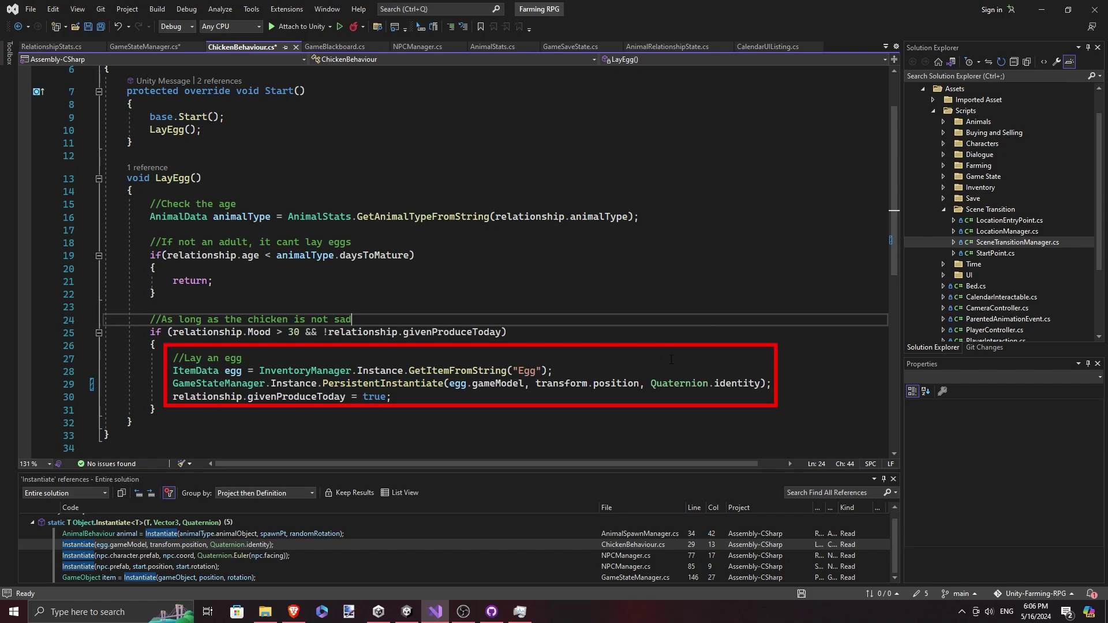
# Step: Save ChickenBehaviour.cs with the persistent-egg LayEgg code
pyautogui.hotkey('ctrl', 's')
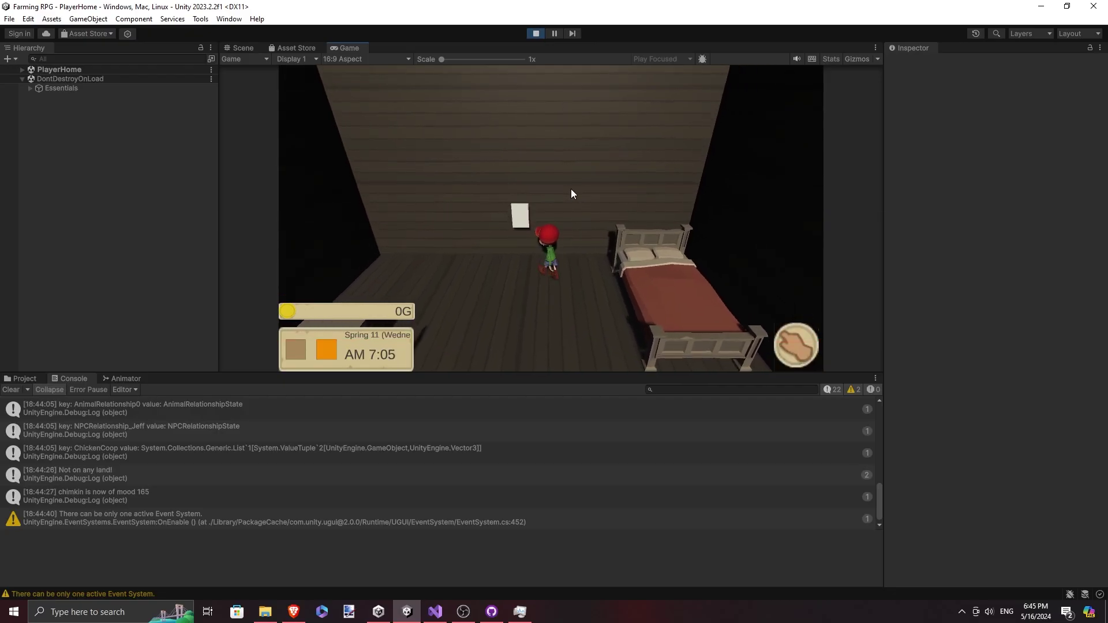
# Step: Sleep in the bed, then inspect the GameObject SerializationException in the Console
pyautogui.press('d')
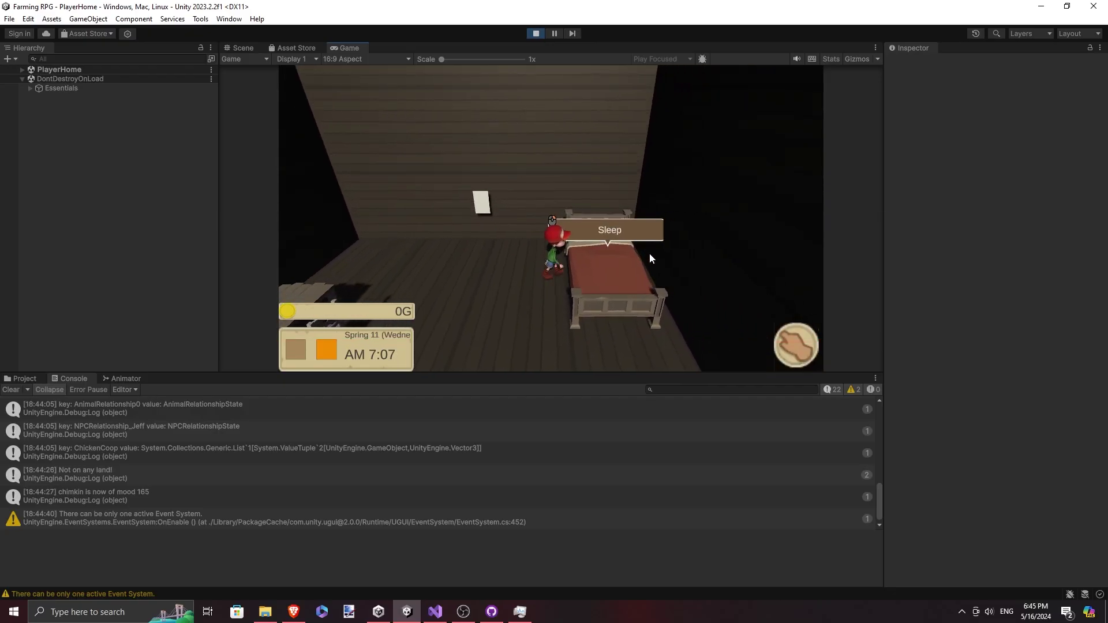
pyautogui.click(650, 254)
pyautogui.click(630, 230)
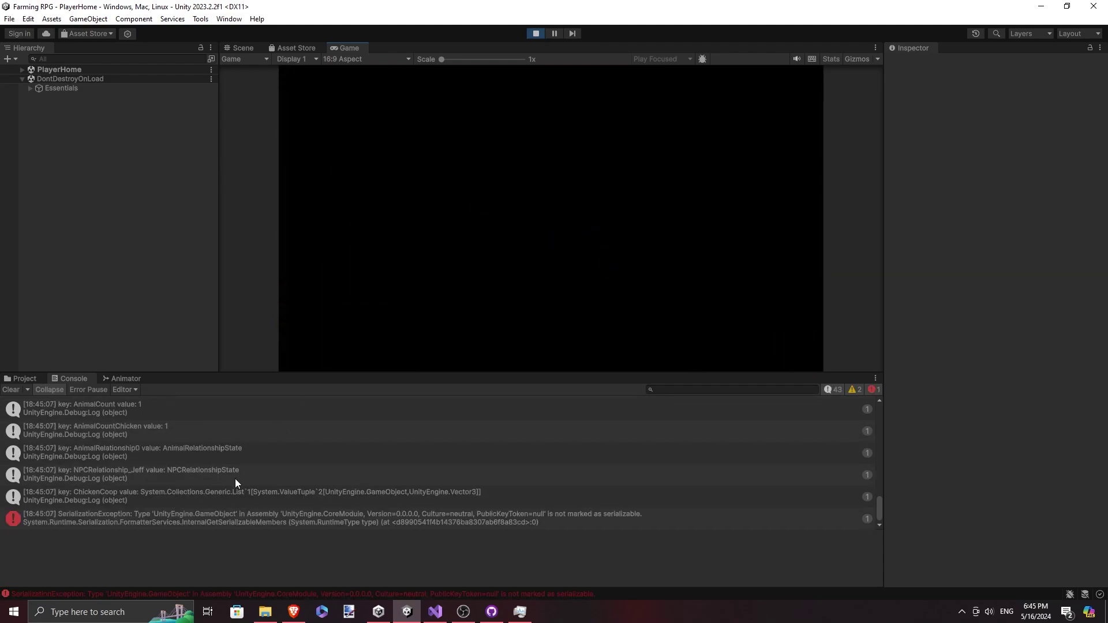
pyautogui.click(318, 516)
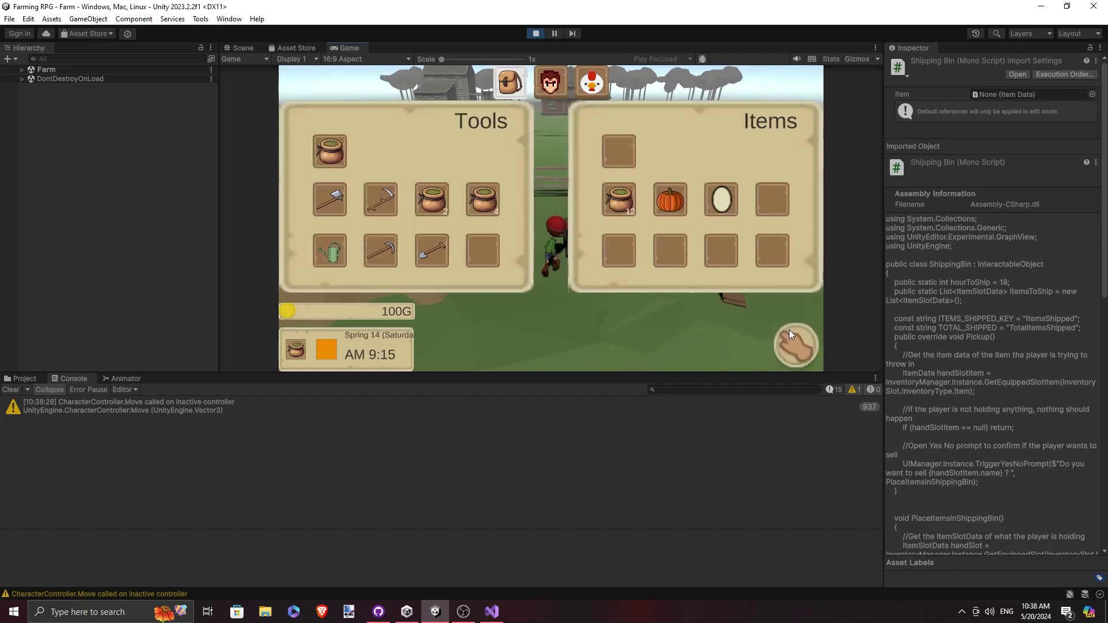
# Step: Sell the held egg, then the pumpkin from the inventory, at the shipping bin
pyautogui.click(781, 343)
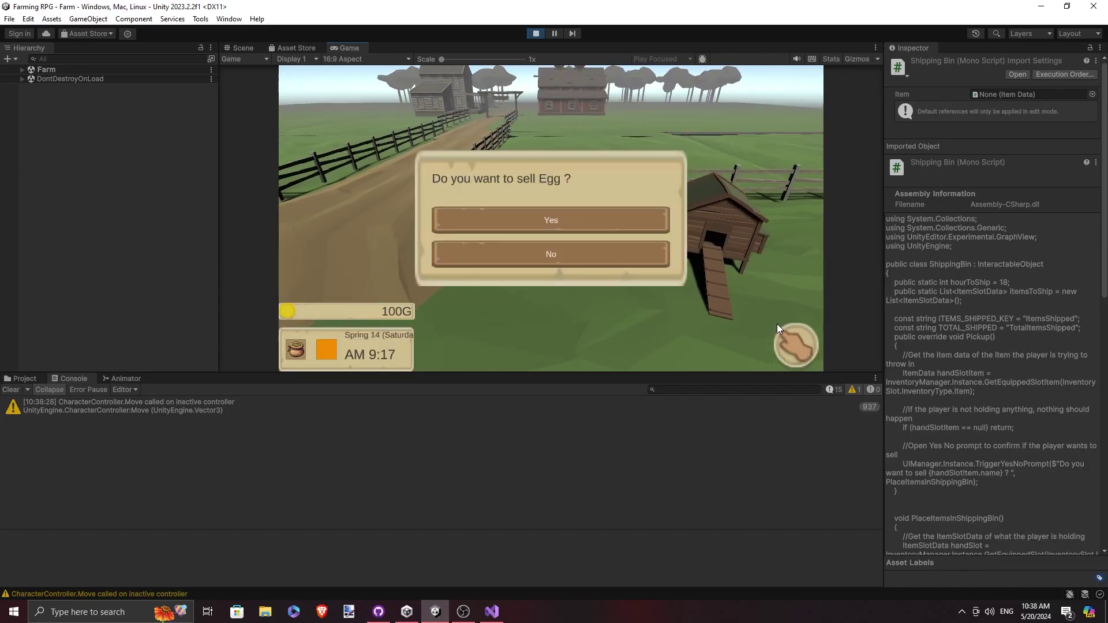
pyautogui.click(628, 212)
pyautogui.click(801, 336)
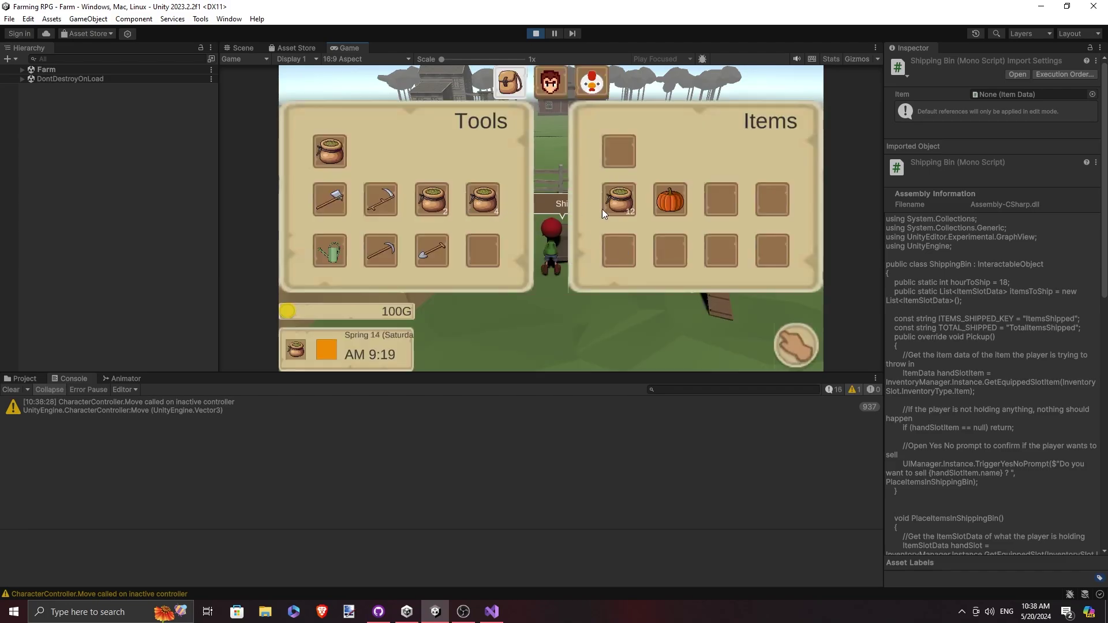
pyautogui.click(672, 199)
pyautogui.click(800, 339)
pyautogui.click(754, 320)
pyautogui.click(609, 223)
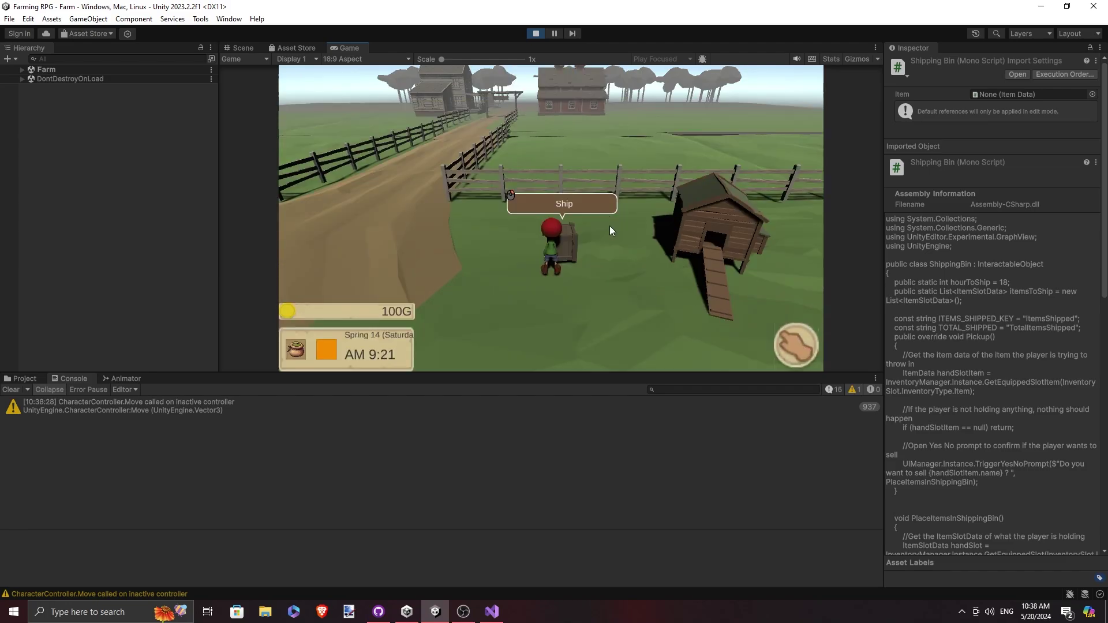
# Step: Walk to the bed and confirm going to sleep to end the day
pyautogui.press('a')
pyautogui.press('a')
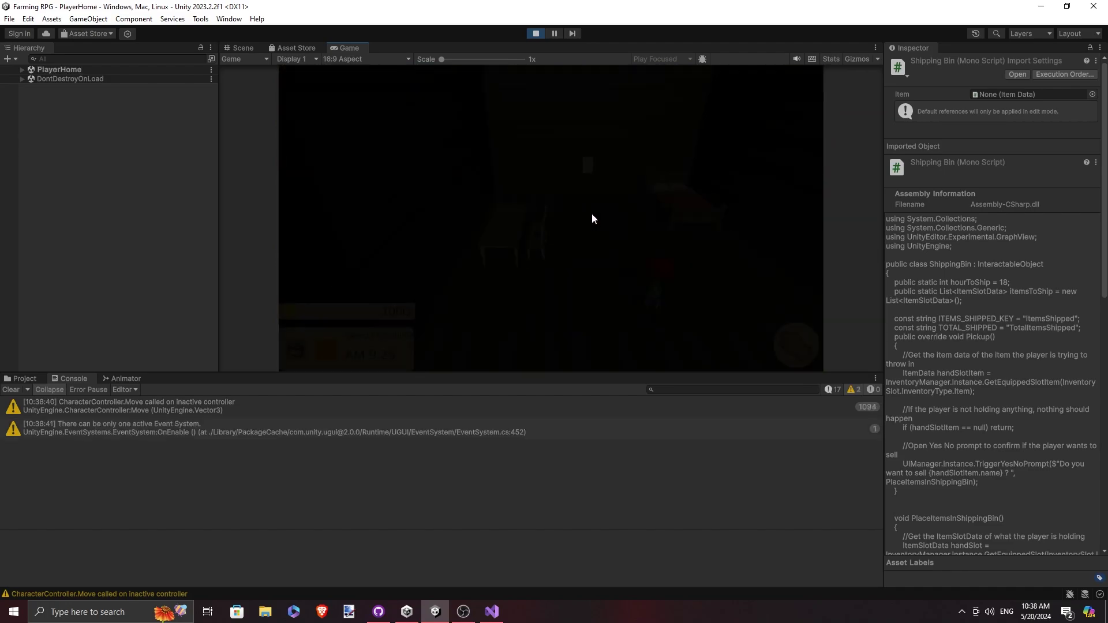
pyautogui.press('d')
pyautogui.press('e')
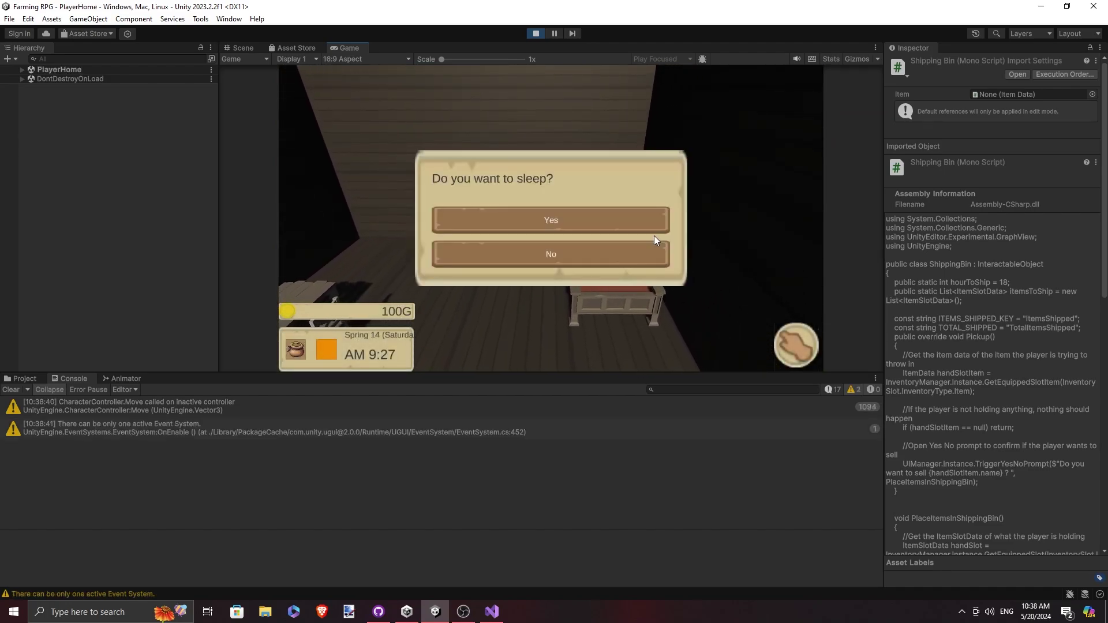
pyautogui.click(606, 221)
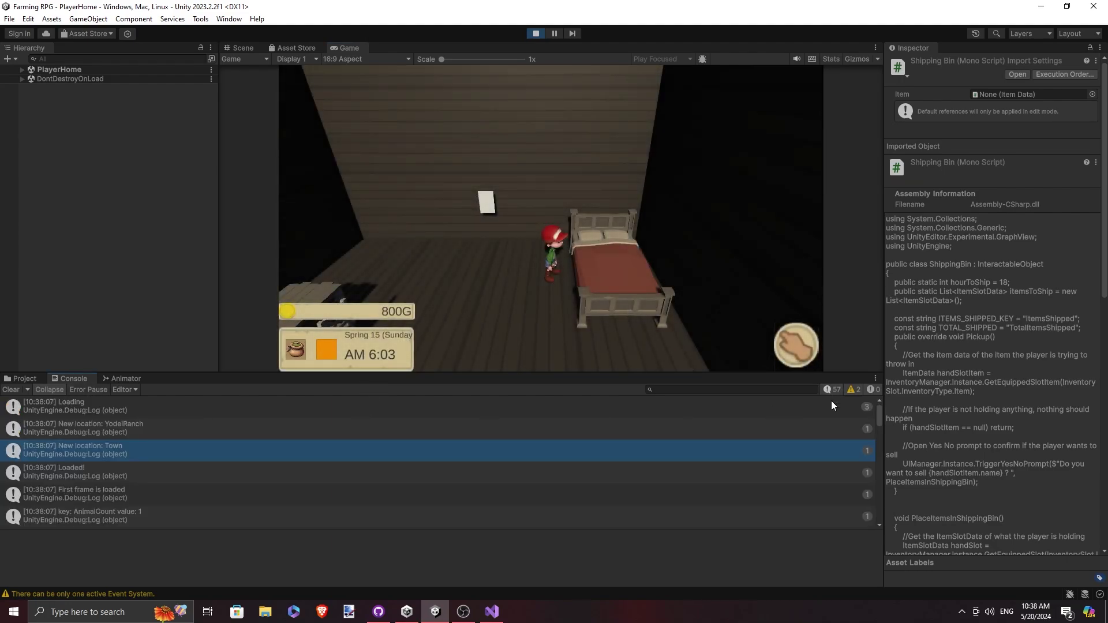
# Step: Inspect the ItemsShipped and TotalItemsShipped Console log entries to verify the shipped count
pyautogui.click(379, 522)
pyautogui.click(367, 491)
pyautogui.click(325, 518)
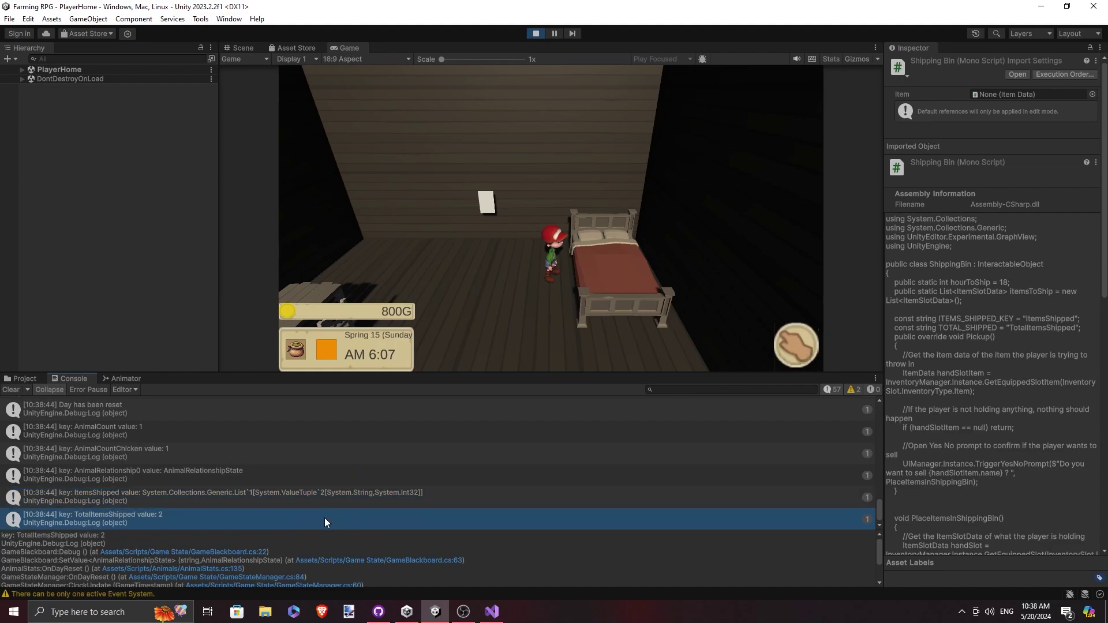
pyautogui.click(321, 485)
pyautogui.hotkey('alt', 'Tab')
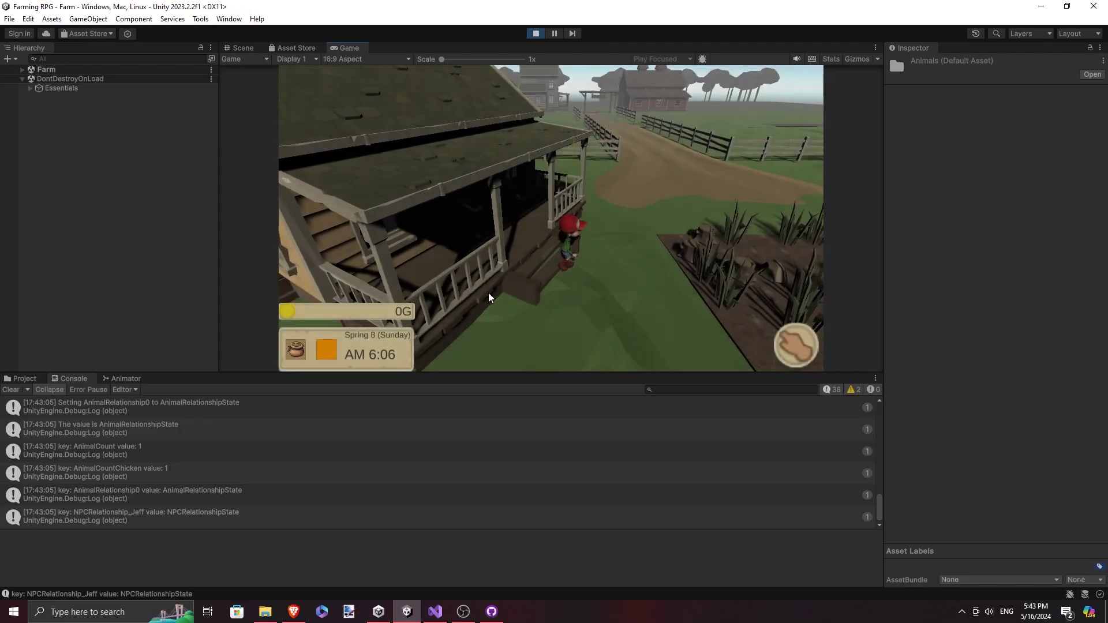
# Step: Enter Play mode and start a game from the title menu
pyautogui.press('i')
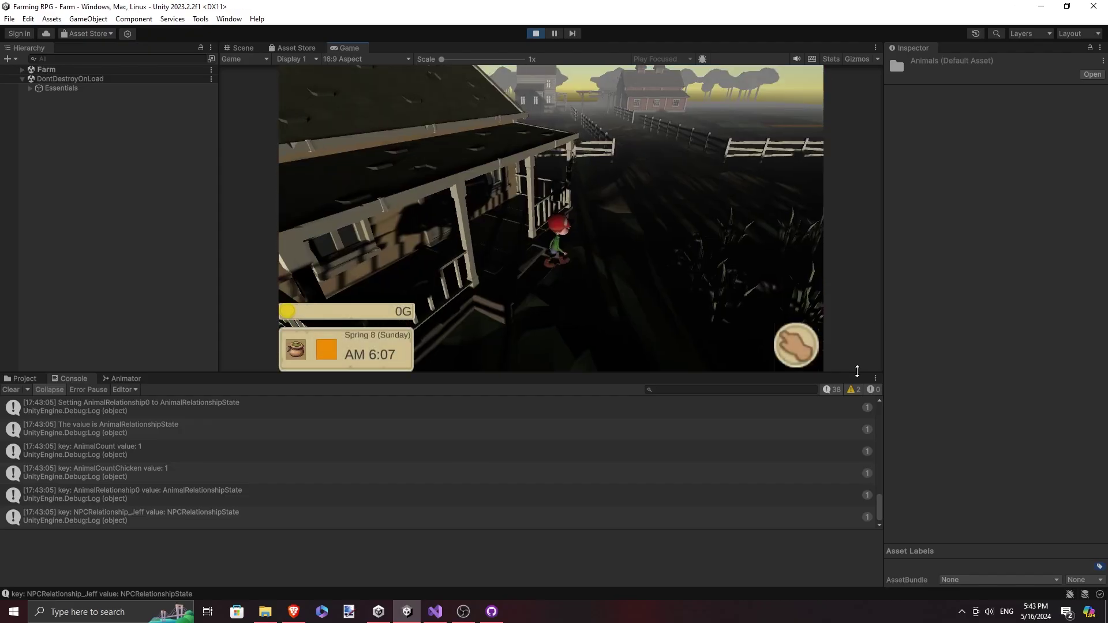
pyautogui.click(535, 32)
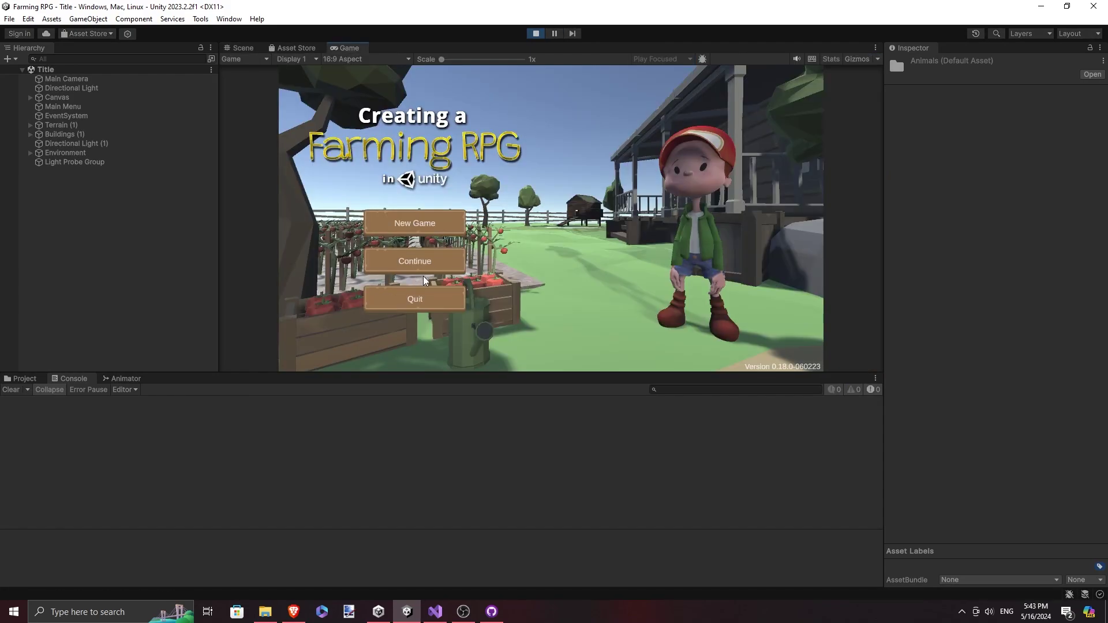
pyautogui.click(407, 265)
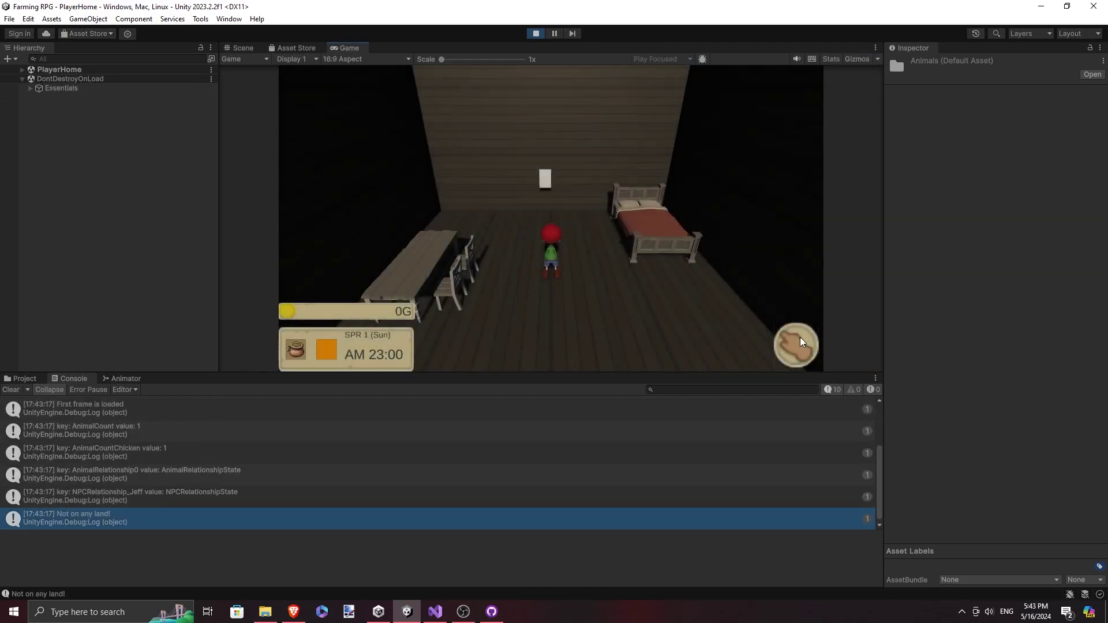
# Step: Cycle the player menu's Jeff, chicken and Tools and Items tabs, ending on Jeff's
pyautogui.press('i')
pyautogui.click(550, 82)
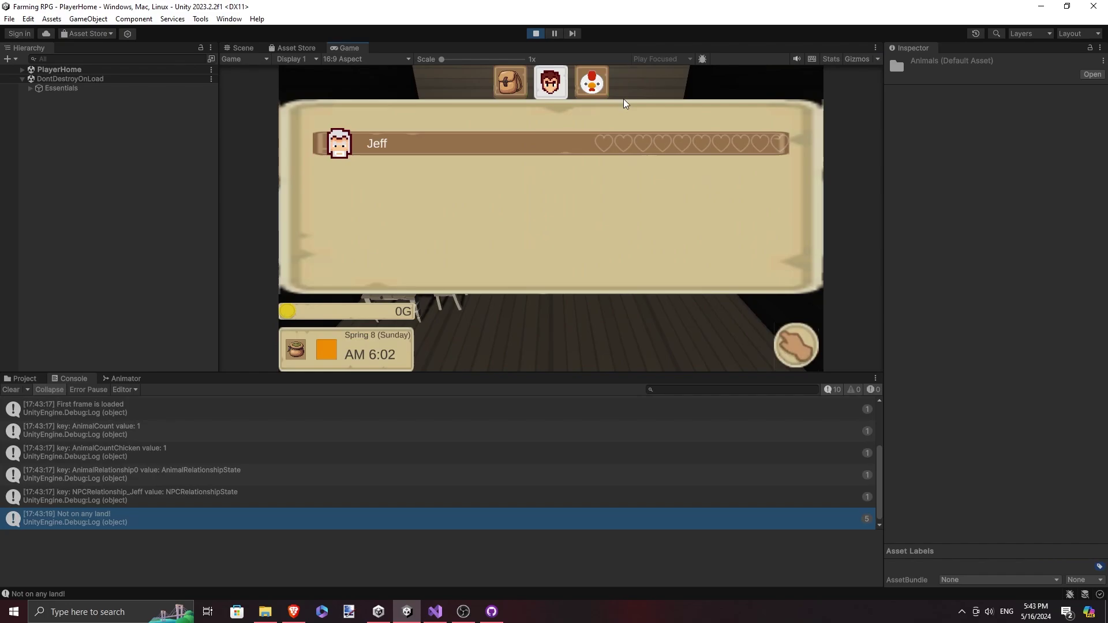
pyautogui.click(592, 82)
pyautogui.click(510, 82)
pyautogui.click(592, 82)
pyautogui.click(551, 81)
pyautogui.press('i')
# Step: Page the calendar forward to Year 2 Fall, then exit Play mode
pyautogui.press('c')
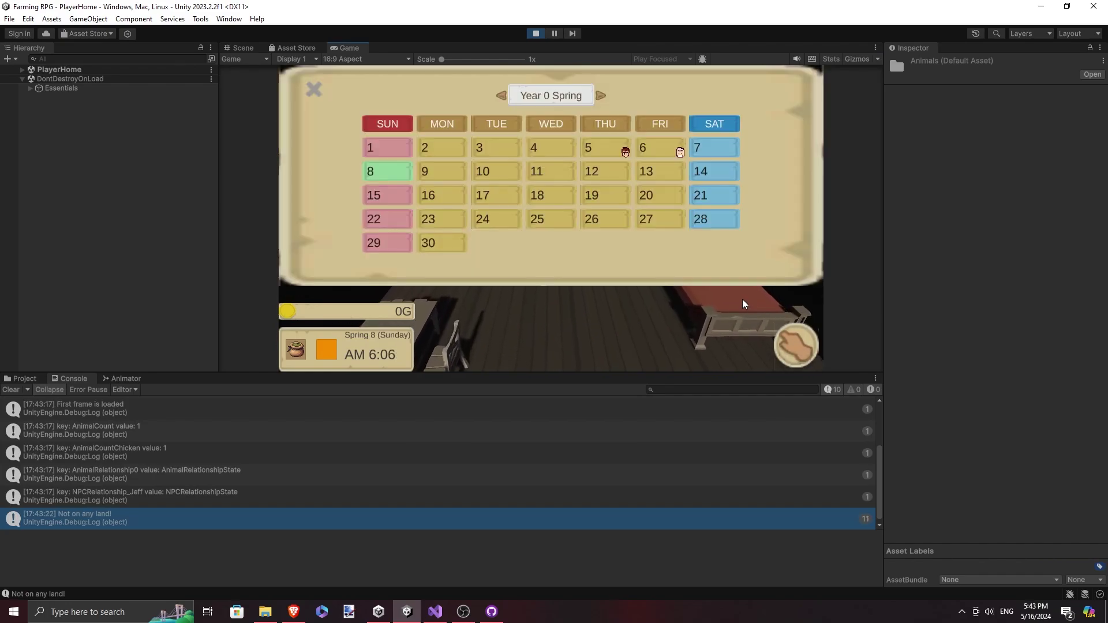
pyautogui.click(601, 95)
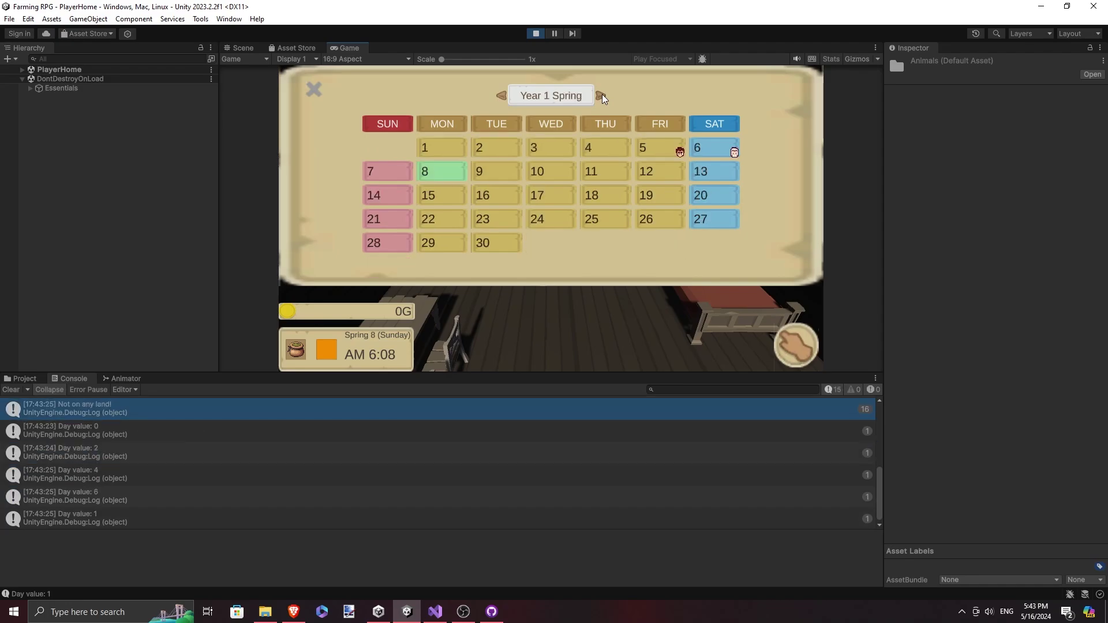
pyautogui.click(601, 96)
pyautogui.click(601, 95)
pyautogui.click(601, 95)
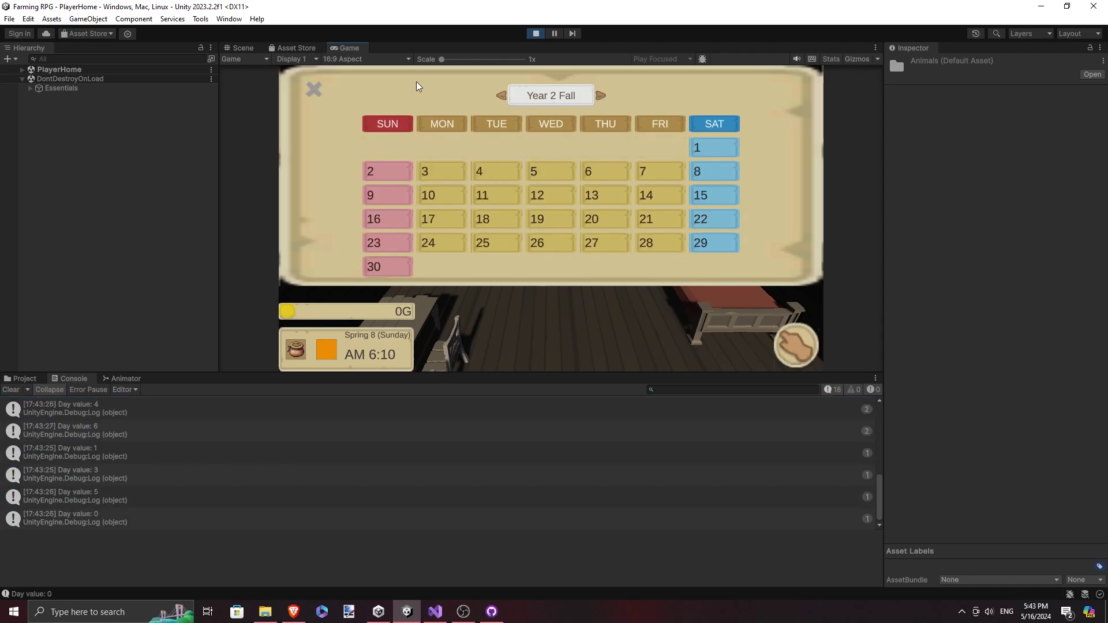
pyautogui.click(536, 35)
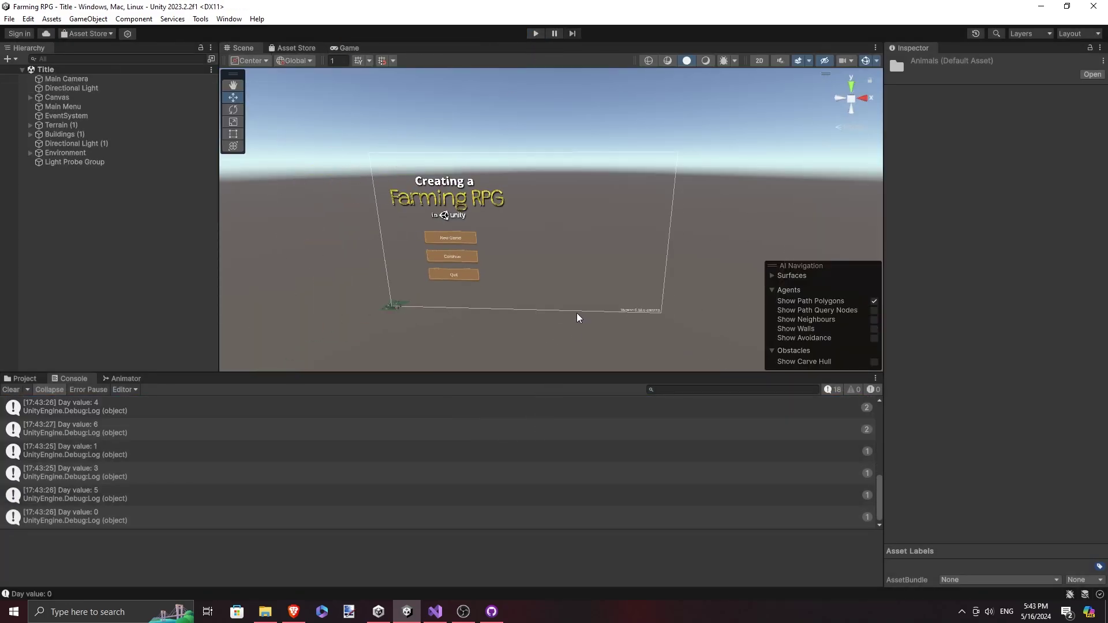